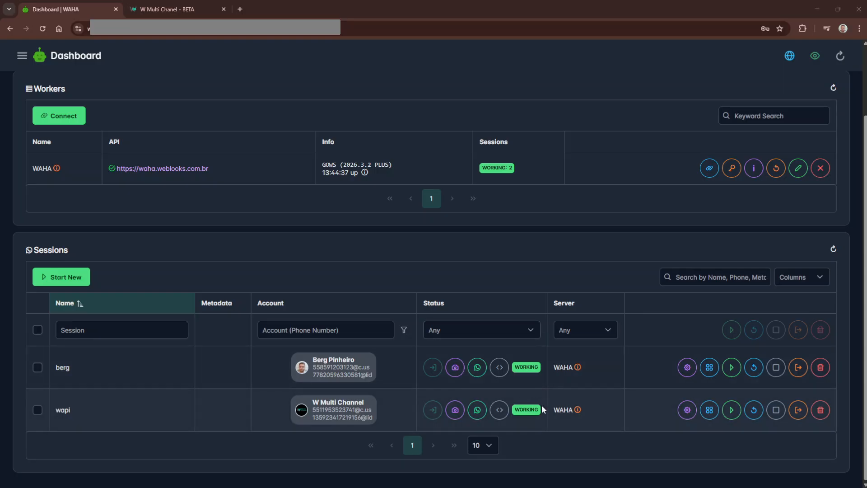
Start a new session on the WAHA server and name it waha_waha
{"action": "left_click", "coordinate": [63, 282]}
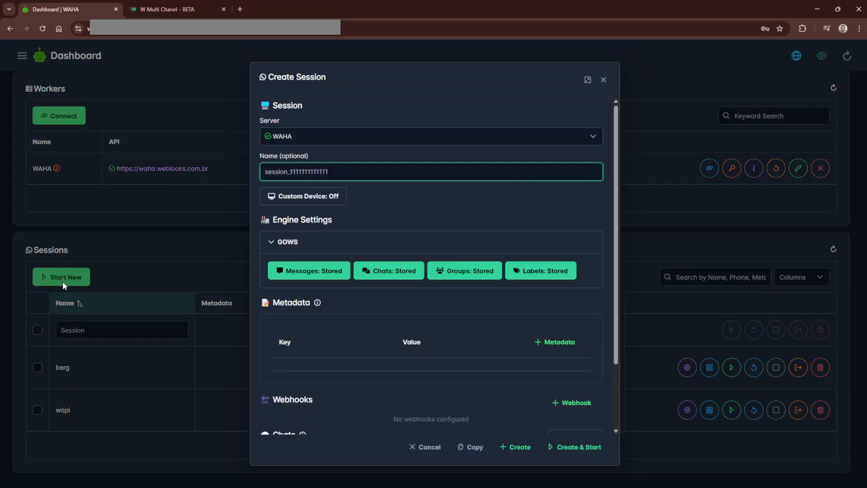
{"action": "left_click", "coordinate": [300, 176]}
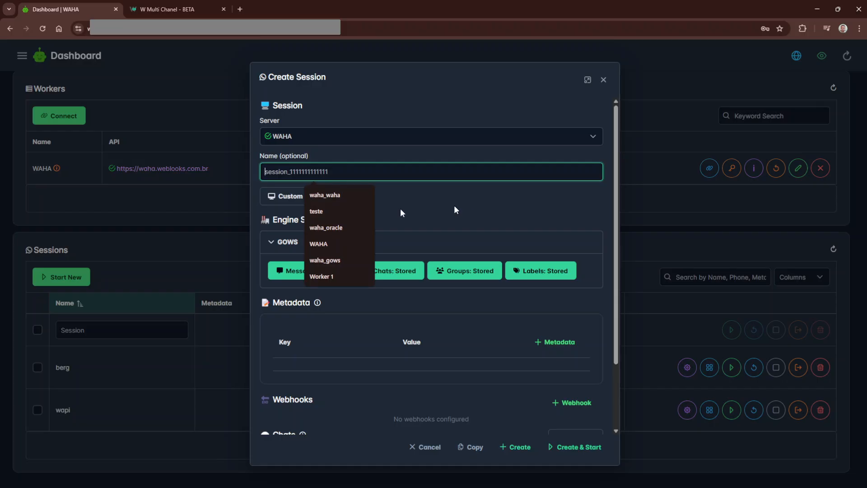
{"action": "left_click", "coordinate": [326, 195]}
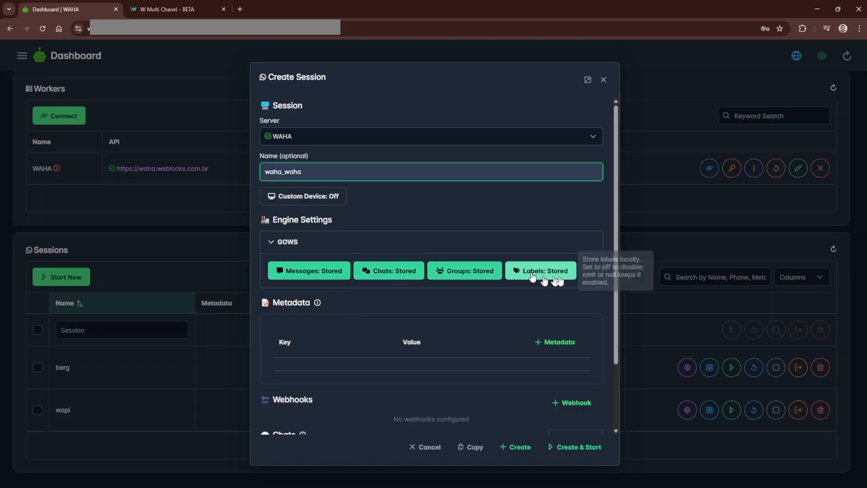
Enable chat filtering for the session, with Status, Channels and Broadcast off and Groups on
{"action": "scroll", "coordinate": [356, 275], "scroll_direction": "down", "scroll_amount": 2}
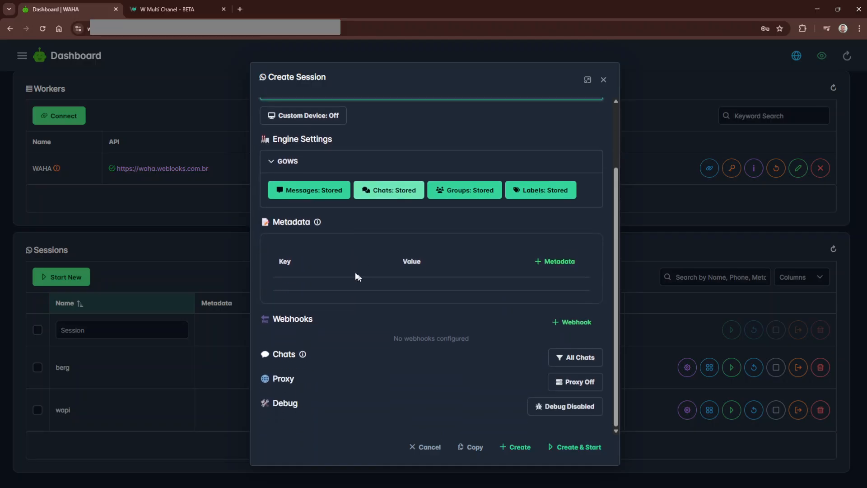
{"action": "left_click", "coordinate": [591, 357]}
{"action": "scroll", "coordinate": [576, 359], "scroll_direction": "down", "scroll_amount": 1}
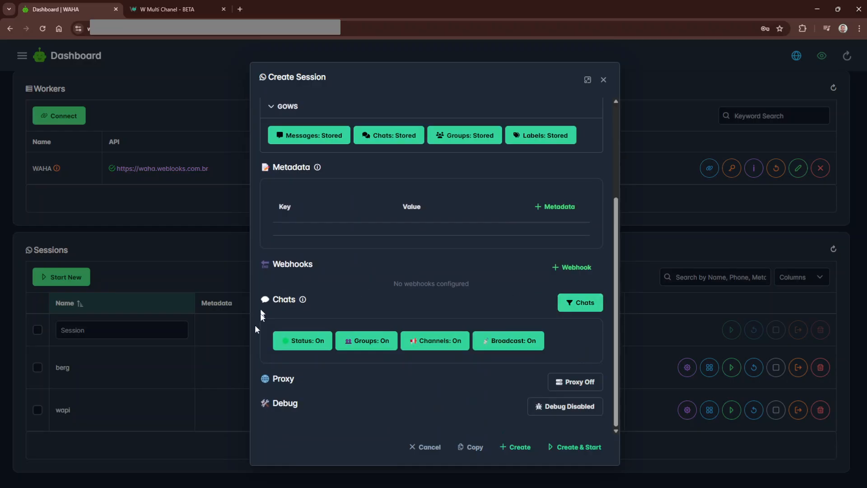
{"action": "left_click", "coordinate": [304, 344]}
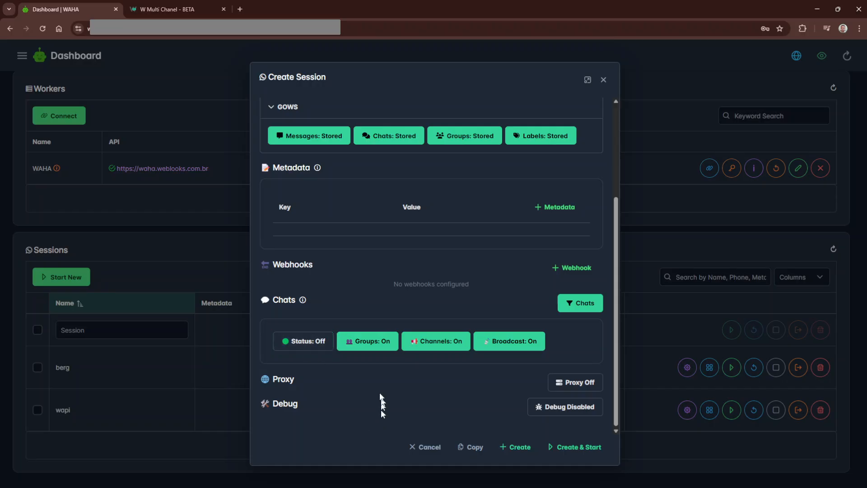
{"action": "left_click", "coordinate": [379, 346]}
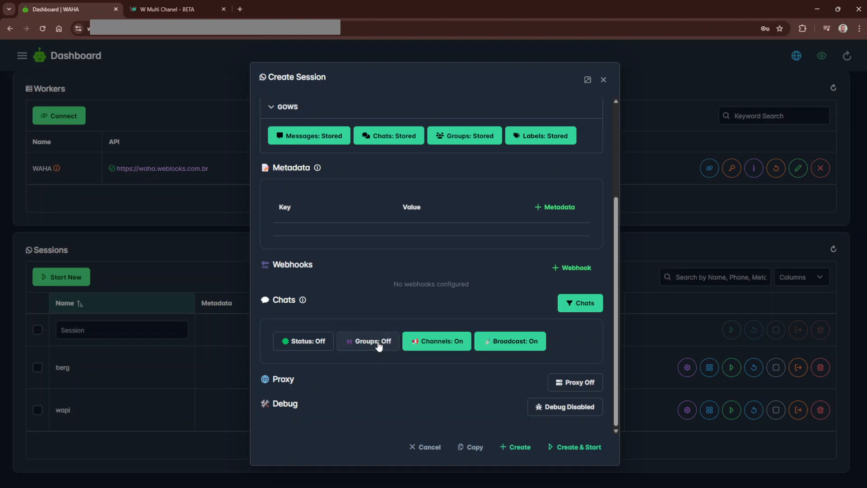
{"action": "left_click", "coordinate": [441, 345]}
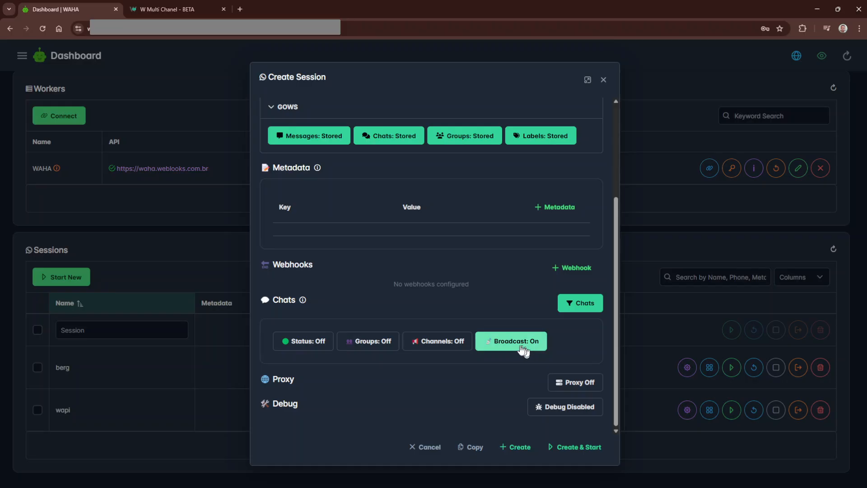
{"action": "left_click", "coordinate": [494, 345]}
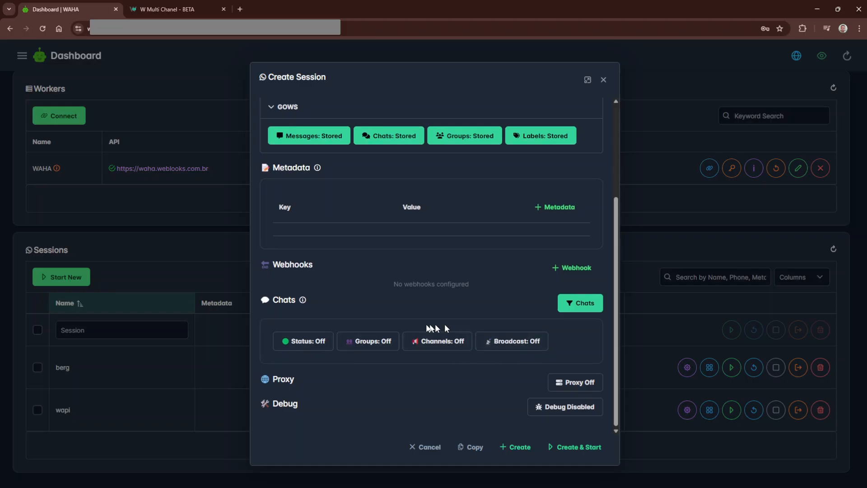
{"action": "left_click", "coordinate": [351, 341]}
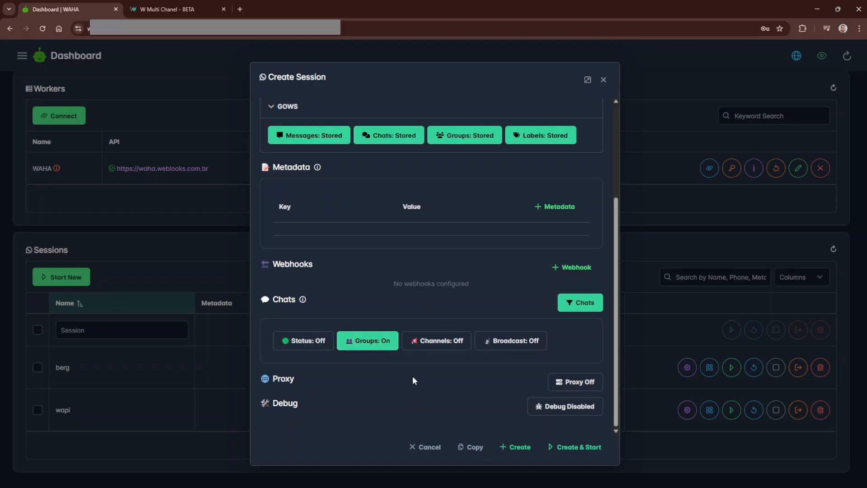
Create and start the waha_waha session, view its login QR code, and close the code
{"action": "scroll", "coordinate": [384, 336], "scroll_direction": "up", "scroll_amount": 1}
{"action": "scroll", "coordinate": [384, 336], "scroll_direction": "down", "scroll_amount": 1}
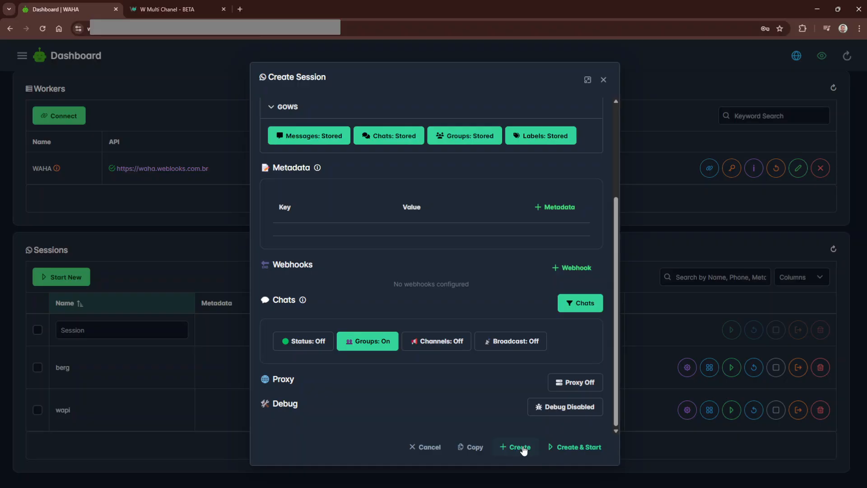
{"action": "left_click", "coordinate": [573, 447]}
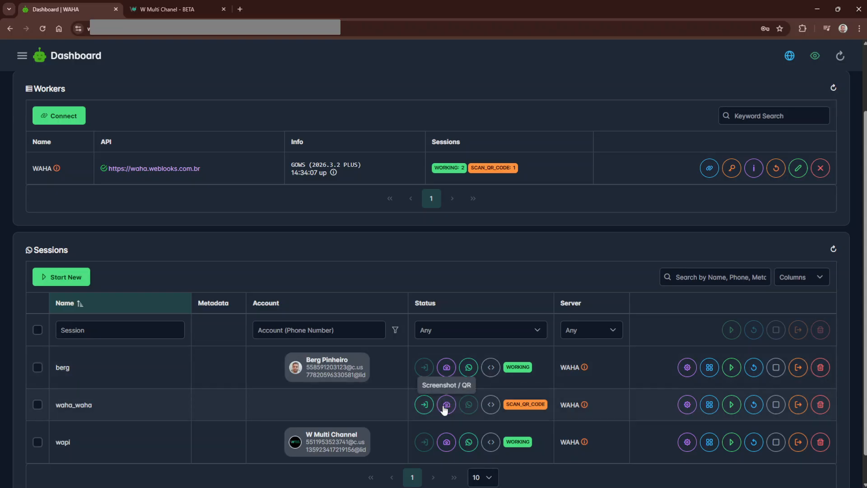
{"action": "left_click", "coordinate": [447, 406]}
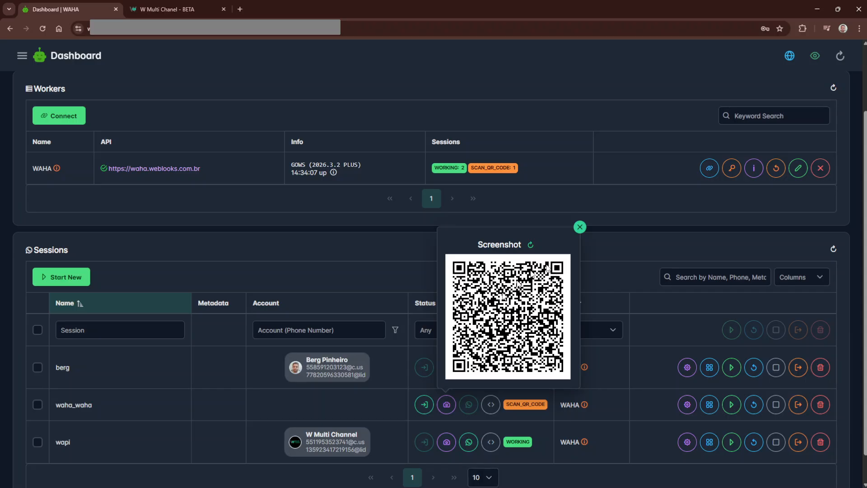
{"action": "left_click", "coordinate": [579, 227]}
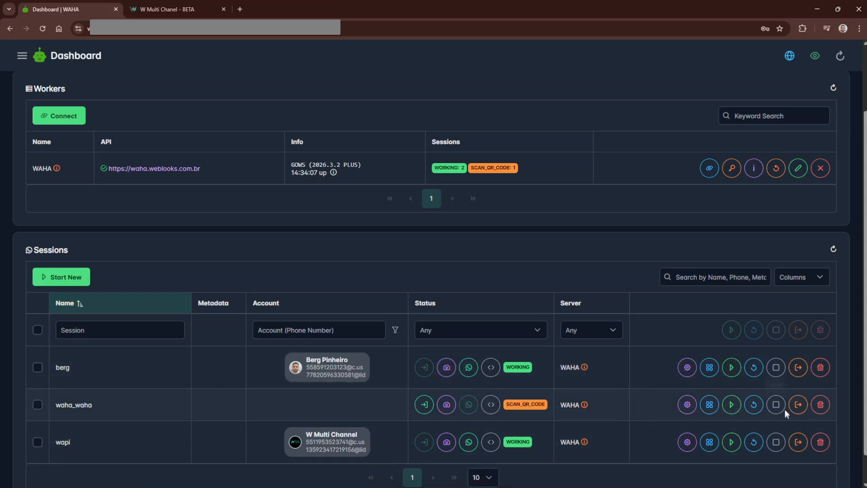
Delete the waha_waha session and confirm the deletion
{"action": "left_click", "coordinate": [820, 404]}
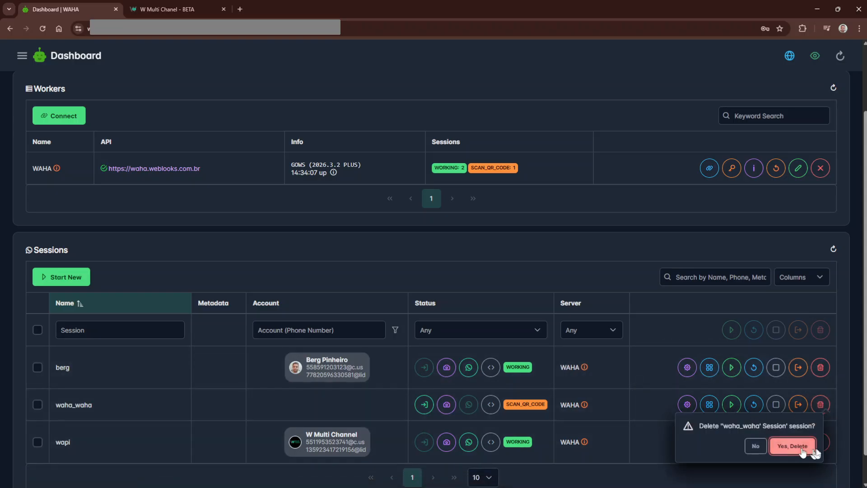
{"action": "left_click", "coordinate": [788, 448]}
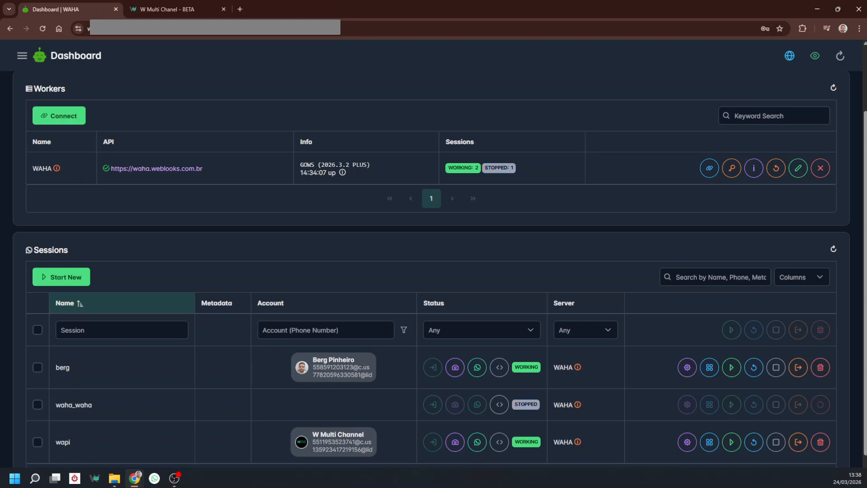
Begin adding an app to the first listed session, with ChatWoot as the app type
{"action": "left_click_drag", "start_coordinate": [312, 360], "coordinate": [363, 358]}
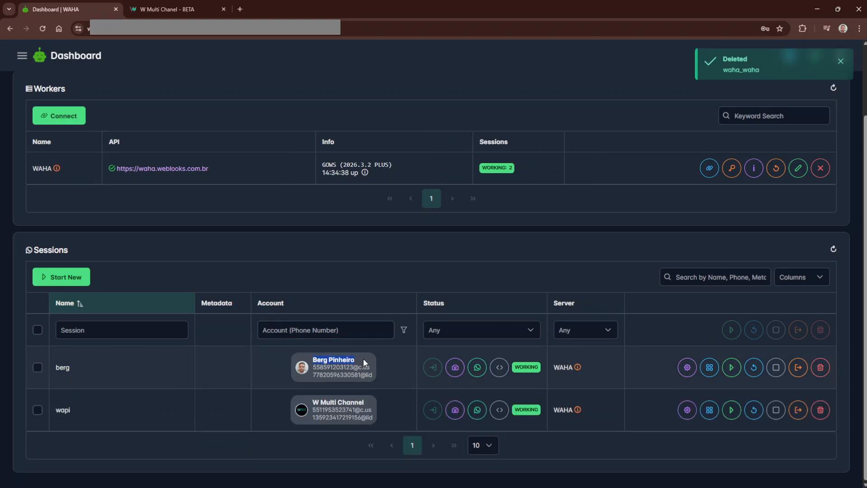
{"action": "left_click", "coordinate": [709, 368]}
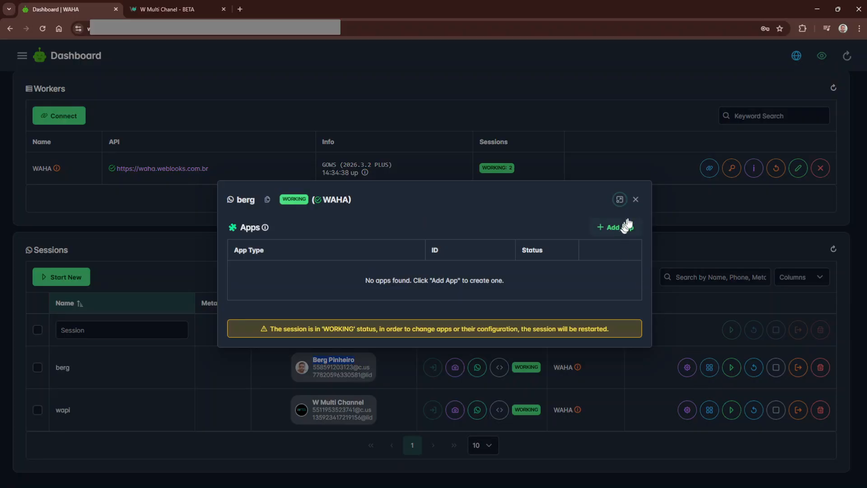
{"action": "left_click", "coordinate": [635, 200]}
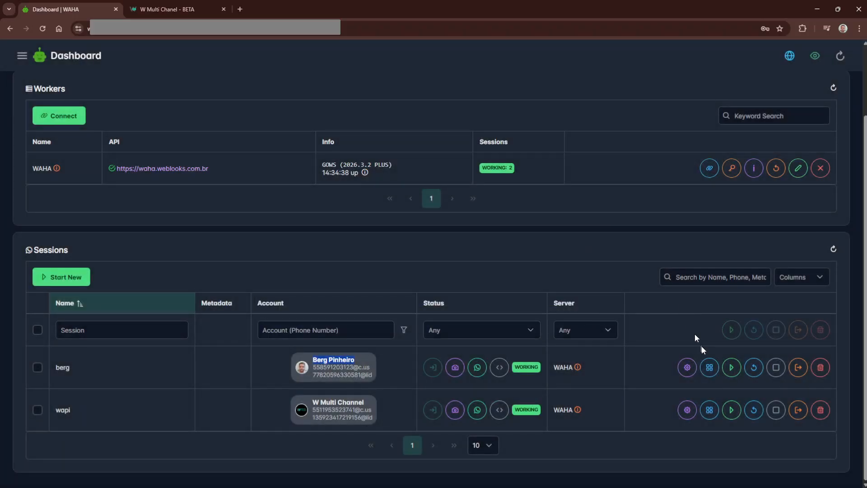
{"action": "left_click", "coordinate": [708, 369]}
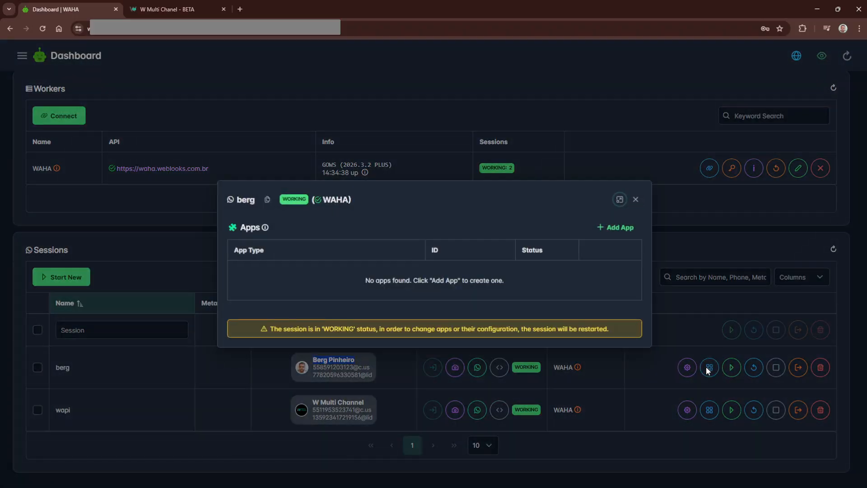
{"action": "left_click", "coordinate": [600, 228]}
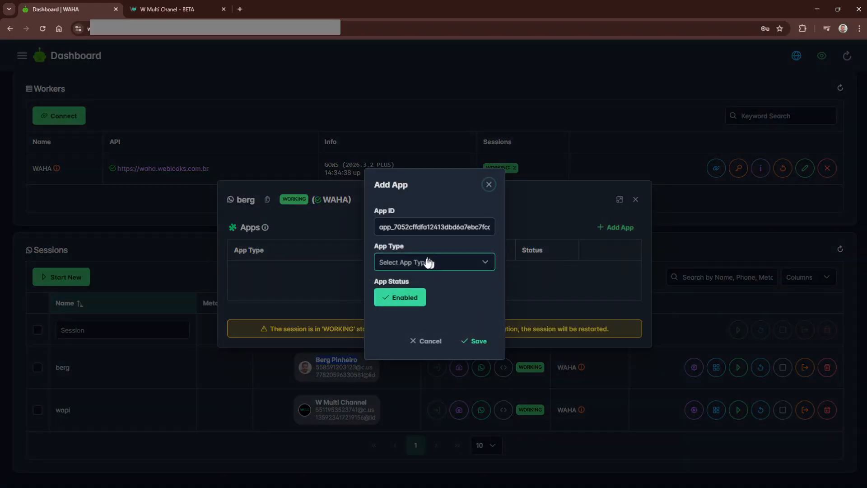
{"action": "left_click", "coordinate": [462, 269]}
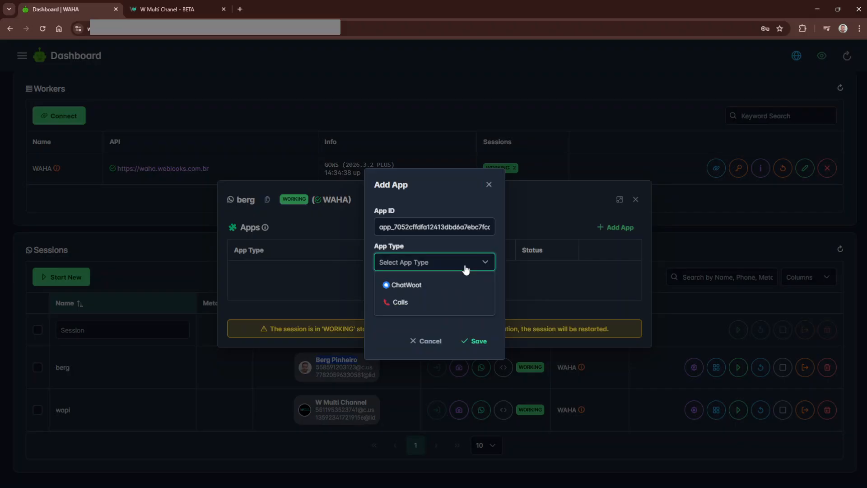
{"action": "left_click", "coordinate": [436, 283]}
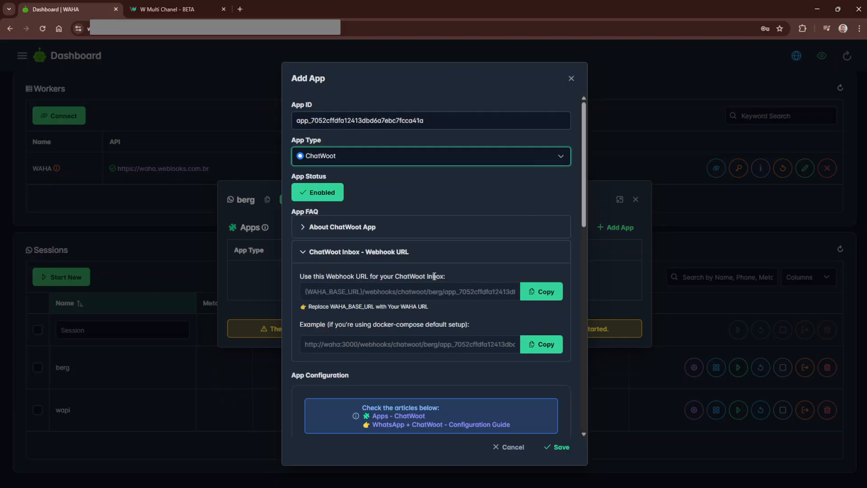
Examine the ChatWoot inbox webhook URL and the connection fields required by the app configuration
{"action": "scroll", "coordinate": [315, 161], "scroll_direction": "down", "scroll_amount": 1}
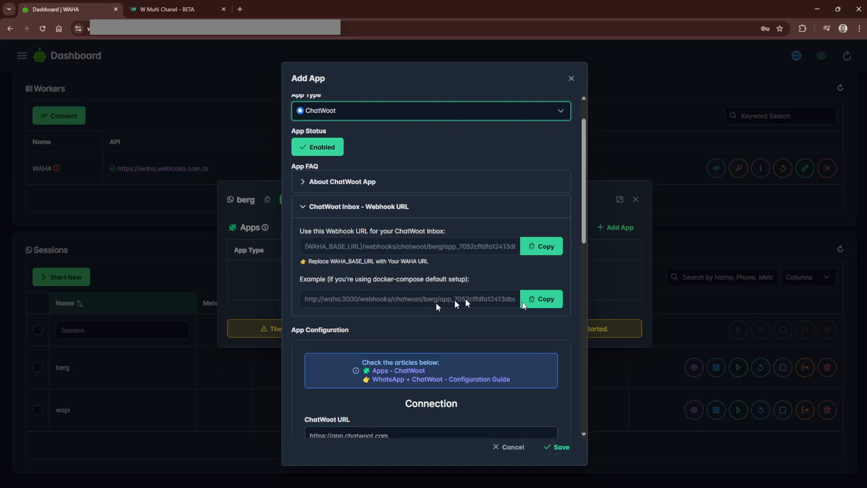
{"action": "scroll", "coordinate": [447, 280], "scroll_direction": "up", "scroll_amount": 2}
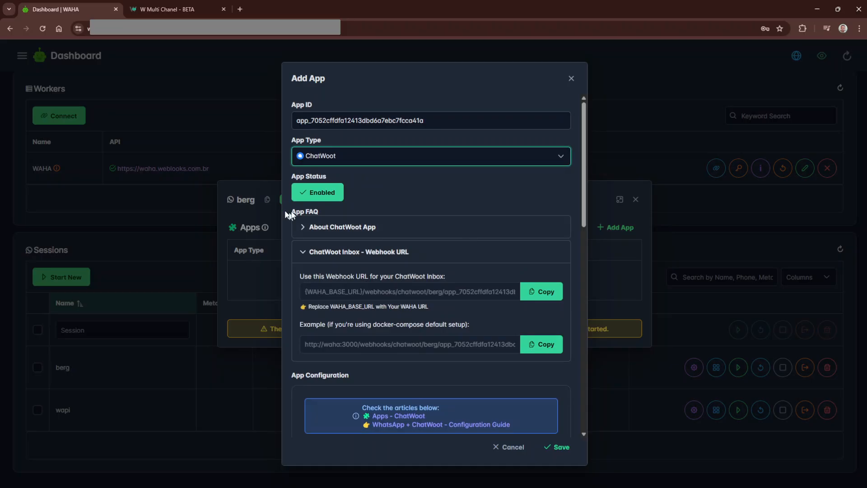
{"action": "scroll", "coordinate": [378, 278], "scroll_direction": "down", "scroll_amount": 2}
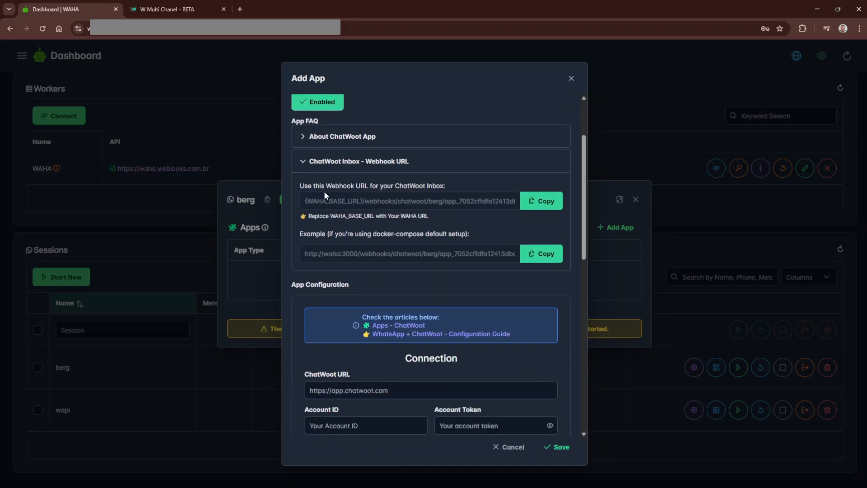
{"action": "left_click_drag", "start_coordinate": [300, 185], "coordinate": [448, 185]}
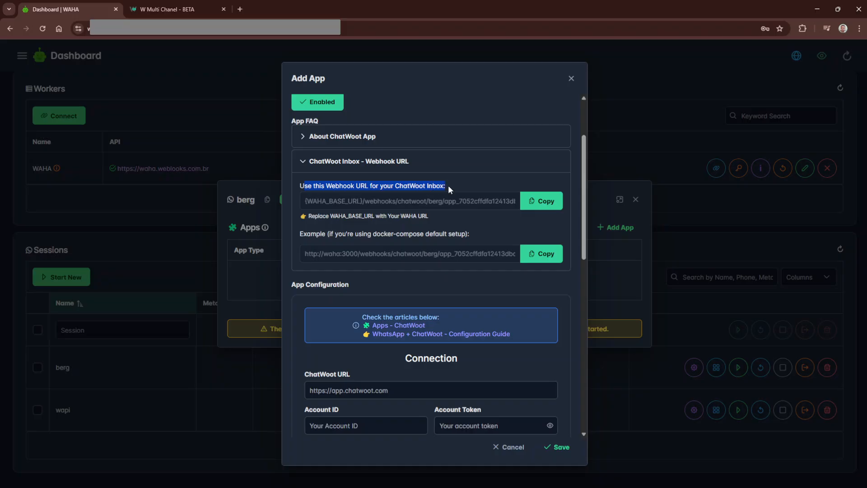
{"action": "left_click_drag", "start_coordinate": [302, 186], "coordinate": [462, 183]}
{"action": "scroll", "coordinate": [459, 259], "scroll_direction": "down", "scroll_amount": 3}
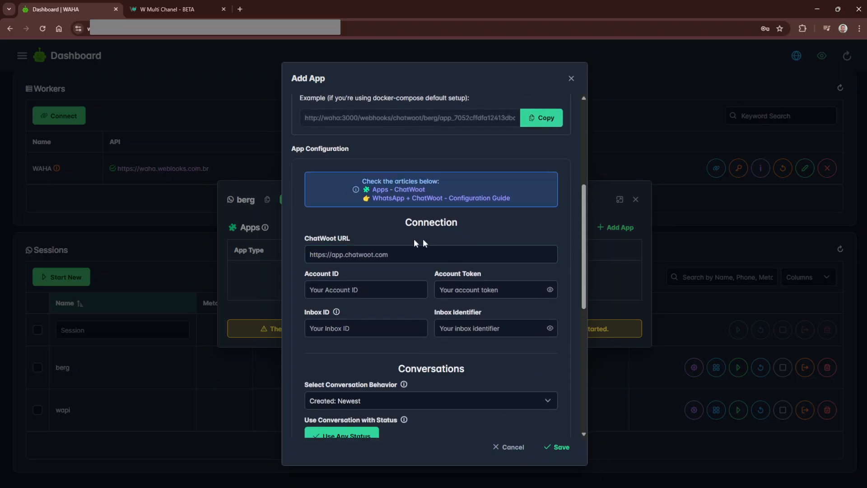
{"action": "scroll", "coordinate": [442, 298], "scroll_direction": "down", "scroll_amount": 1}
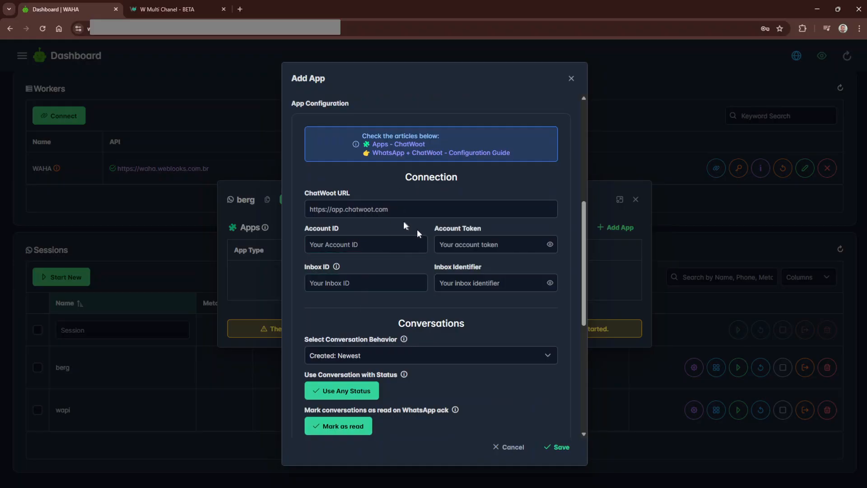
Switch to W Multi Chanel and open the Caixas de Entrada settings page
{"action": "left_click", "coordinate": [157, 11]}
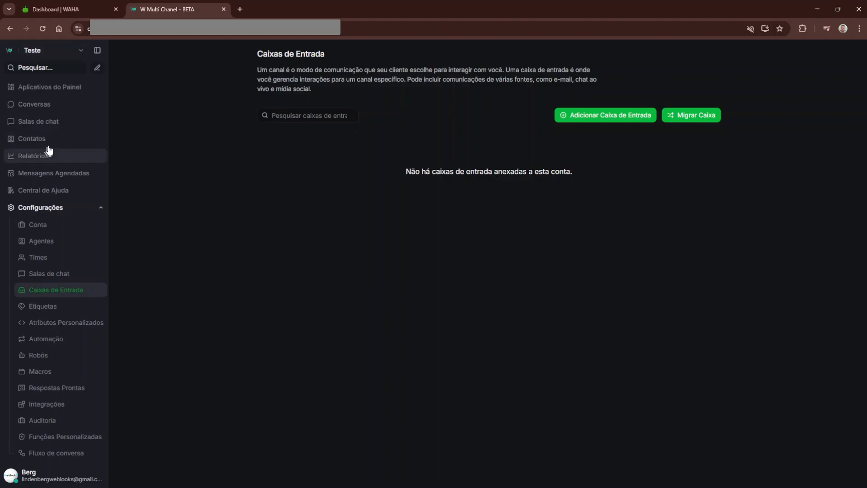
{"action": "scroll", "coordinate": [49, 149], "scroll_direction": "up", "scroll_amount": 2}
{"action": "left_click", "coordinate": [46, 90]}
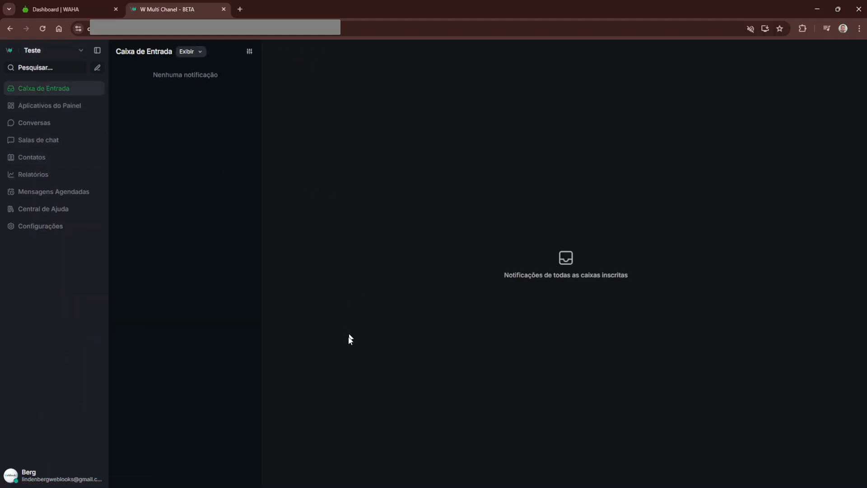
{"action": "left_click", "coordinate": [42, 230]}
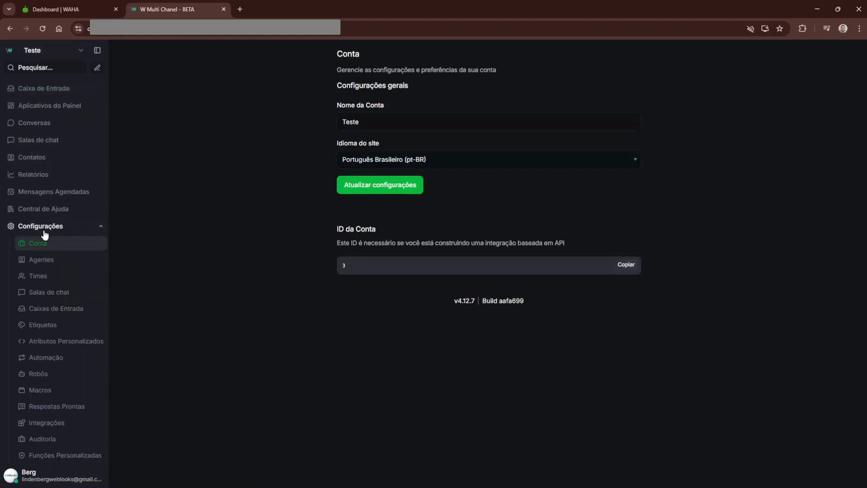
{"action": "left_click", "coordinate": [52, 314]}
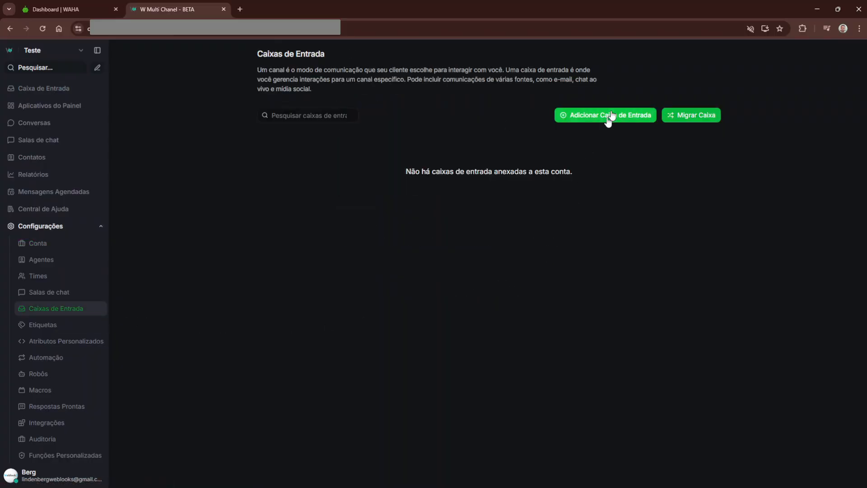
Add an API channel inbox named after the account owner, leaving the webhook URL empty
{"action": "left_click", "coordinate": [596, 117]}
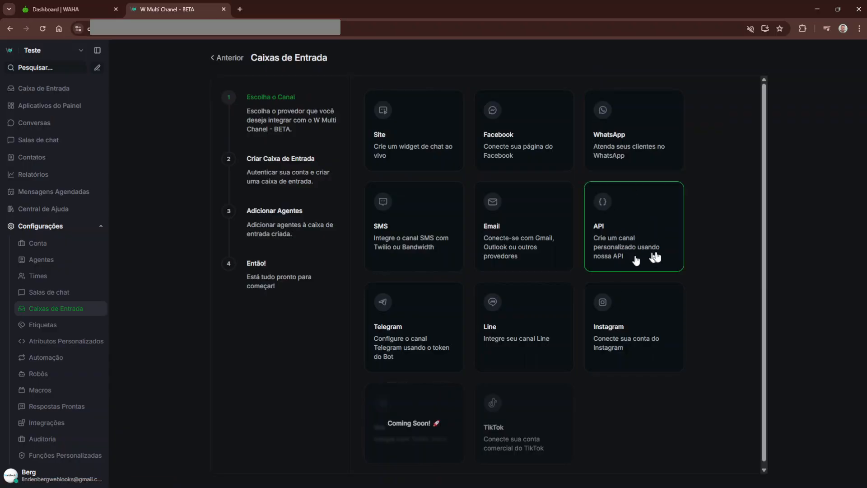
{"action": "left_click", "coordinate": [644, 219]}
{"action": "left_click", "coordinate": [410, 140]}
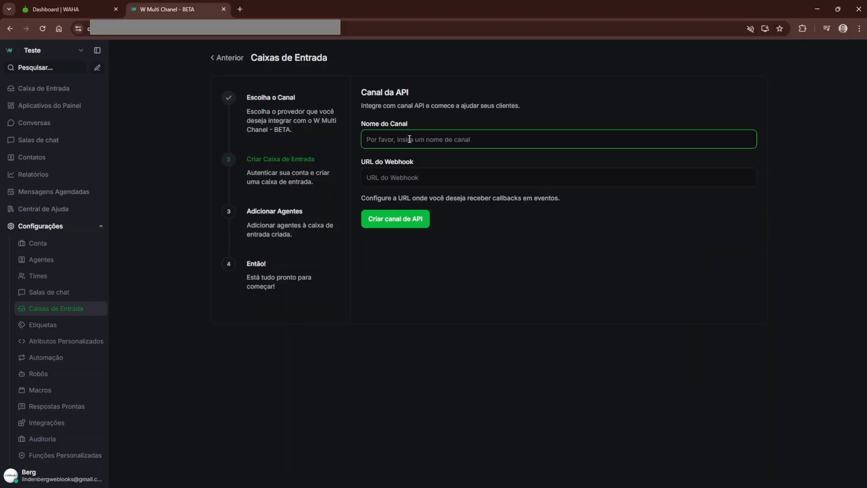
{"action": "type", "text": "Berg"}
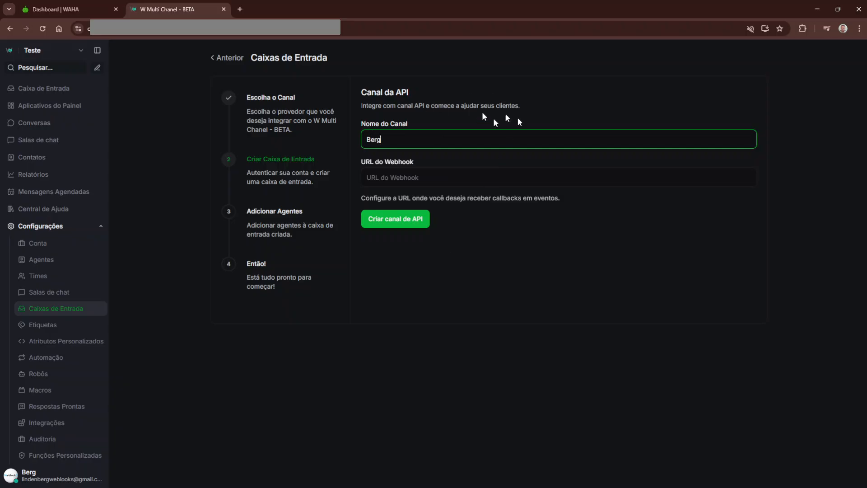
{"action": "left_click", "coordinate": [400, 223]}
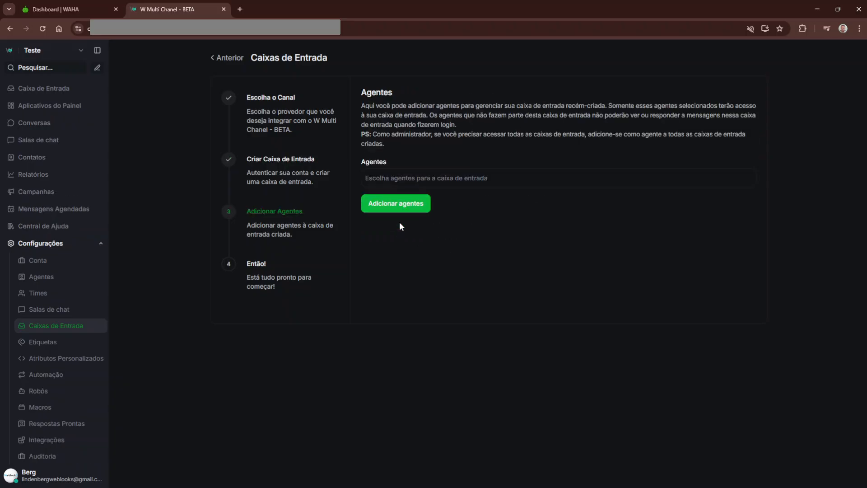
Assign the first listed agent to the new inbox and finish its setup
{"action": "left_click", "coordinate": [421, 178]}
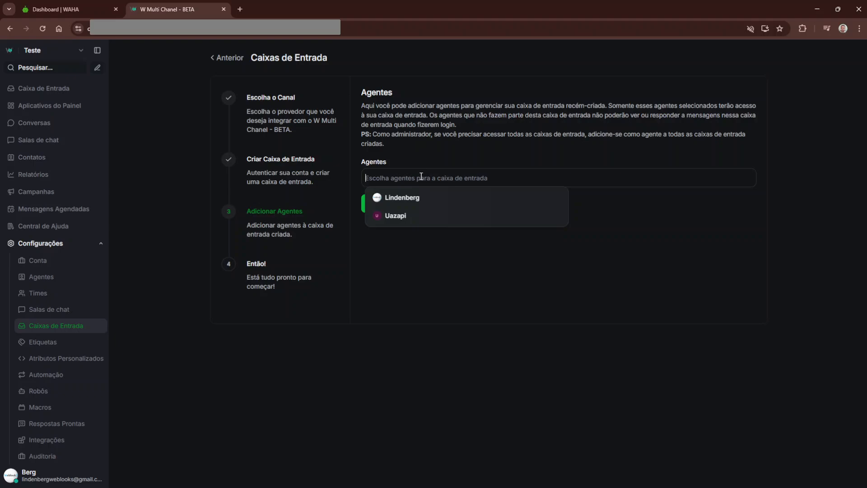
{"action": "left_click", "coordinate": [432, 198]}
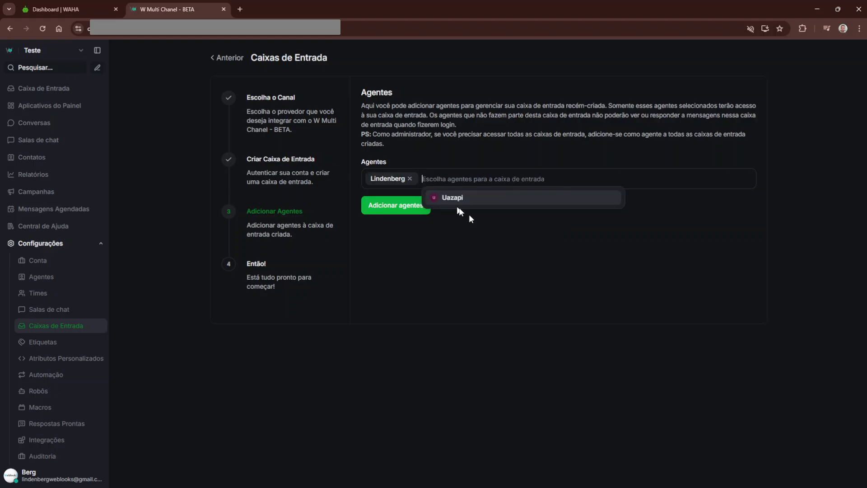
{"action": "left_click", "coordinate": [462, 261]}
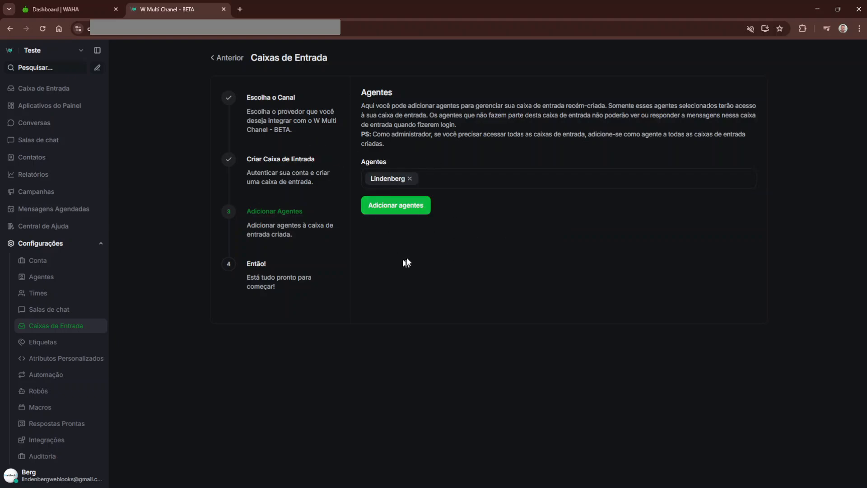
{"action": "left_click", "coordinate": [409, 208]}
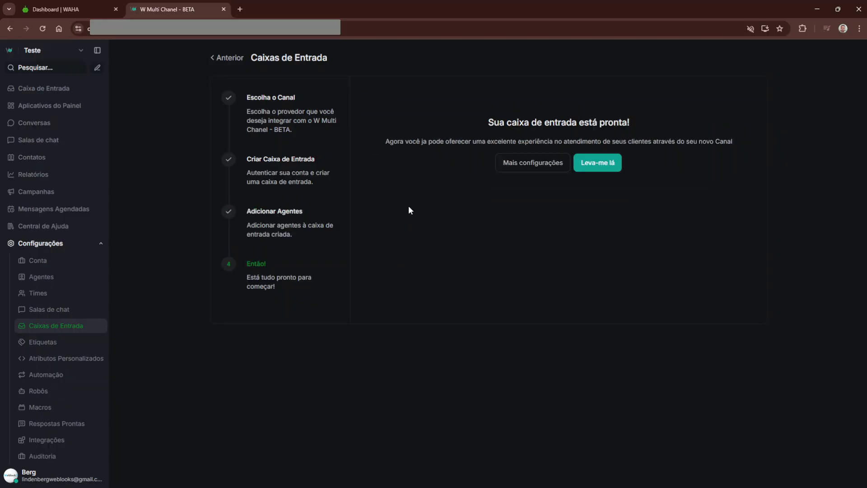
Examine the page address of the newly created inbox to find its account ID and inbox ID
{"action": "left_click", "coordinate": [532, 165]}
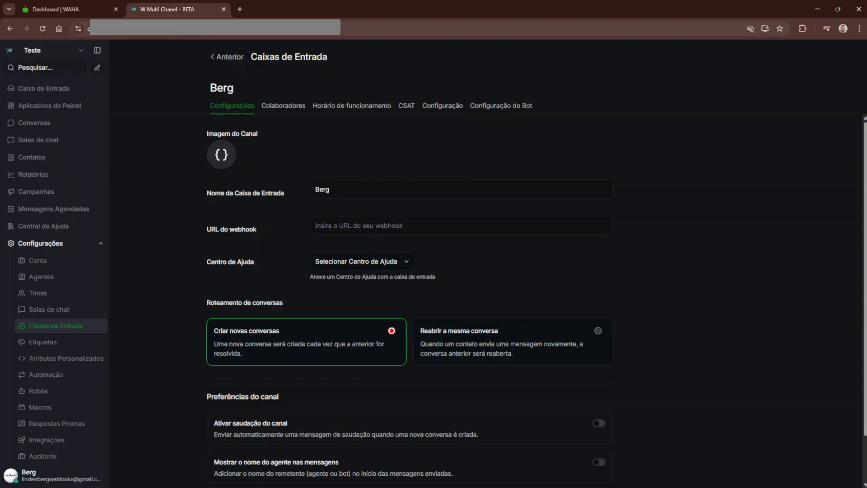
{"action": "key", "text": "ctrl+l"}
{"action": "left_click", "coordinate": [237, 59]}
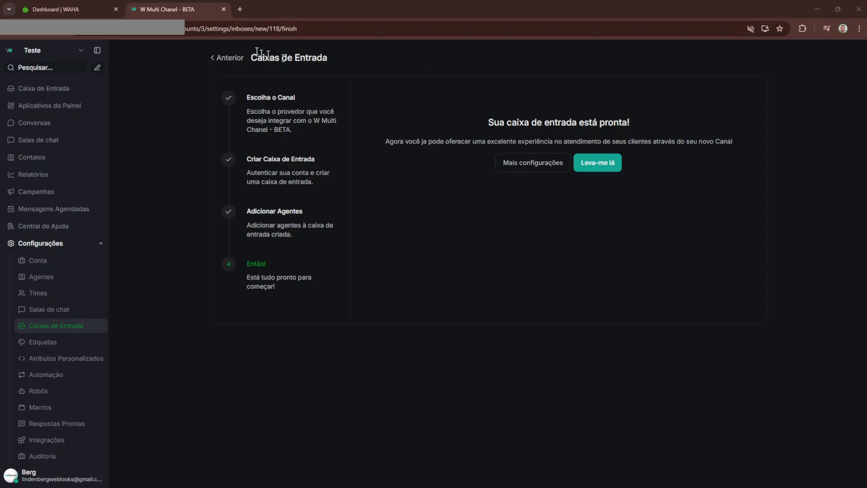
{"action": "left_click", "coordinate": [205, 29]}
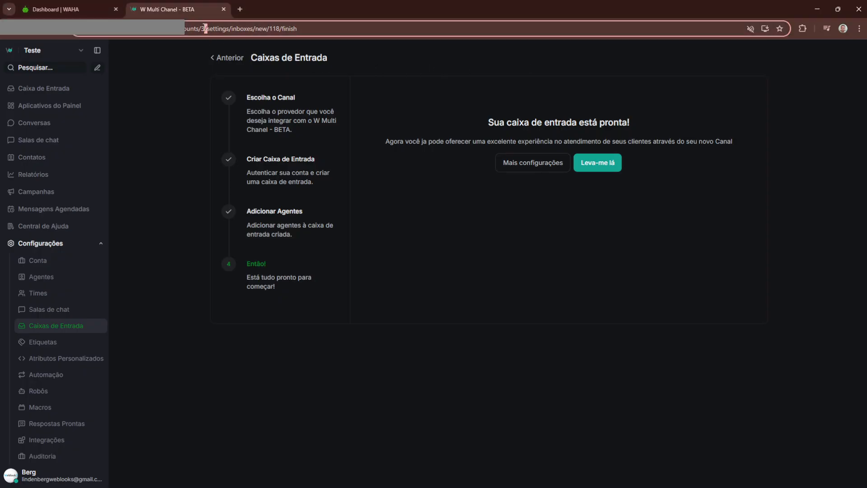
{"action": "double_click", "coordinate": [204, 29]}
{"action": "left_click", "coordinate": [295, 29]}
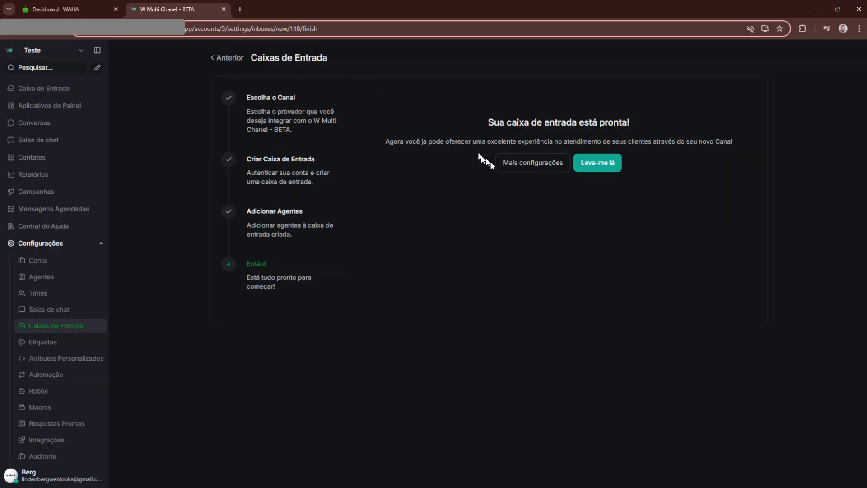
Open the new inbox's additional settings and highlight the account ID and inbox ID in the page address
{"action": "left_click", "coordinate": [509, 169]}
{"action": "left_click", "coordinate": [249, 29]}
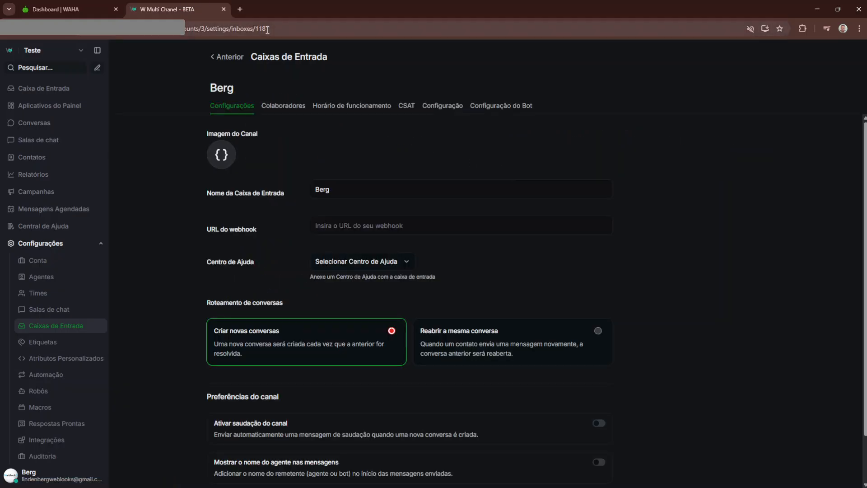
{"action": "double_click", "coordinate": [281, 29]}
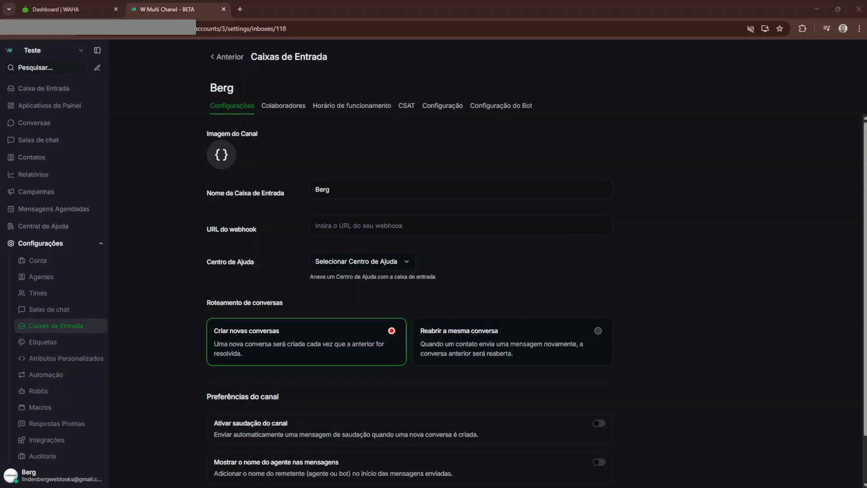
{"action": "double_click", "coordinate": [223, 29]}
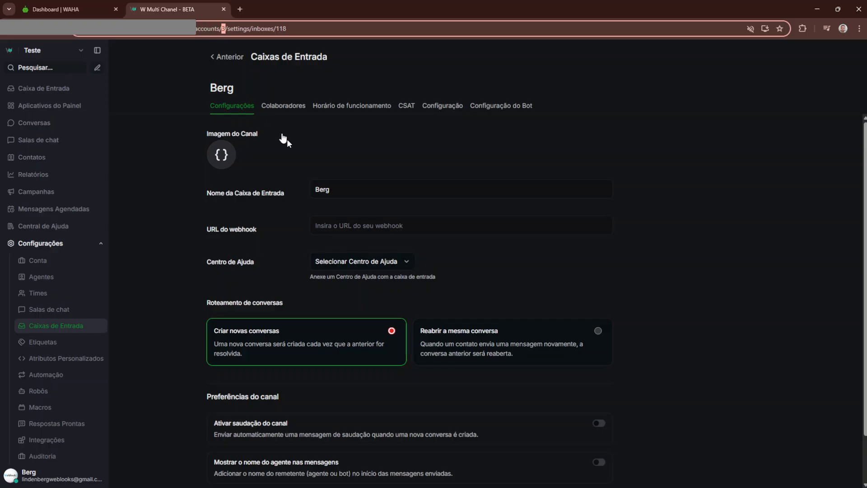
{"action": "left_click_drag", "start_coordinate": [287, 28], "coordinate": [279, 28]}
Switch to the WAHA dashboard and fill in the ChatWoot app's Account ID from the inbox's page address
{"action": "left_click", "coordinate": [74, 9]}
{"action": "left_click", "coordinate": [363, 244]}
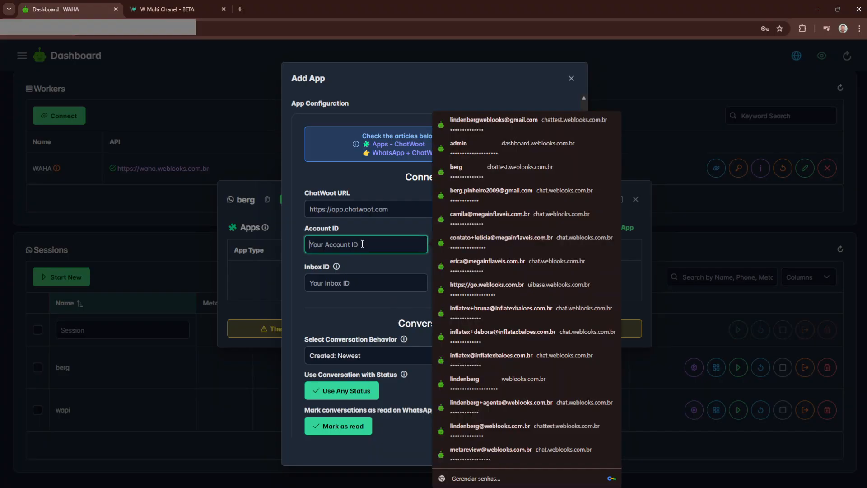
{"action": "type", "text": "3"}
{"action": "key", "text": "Tab"}
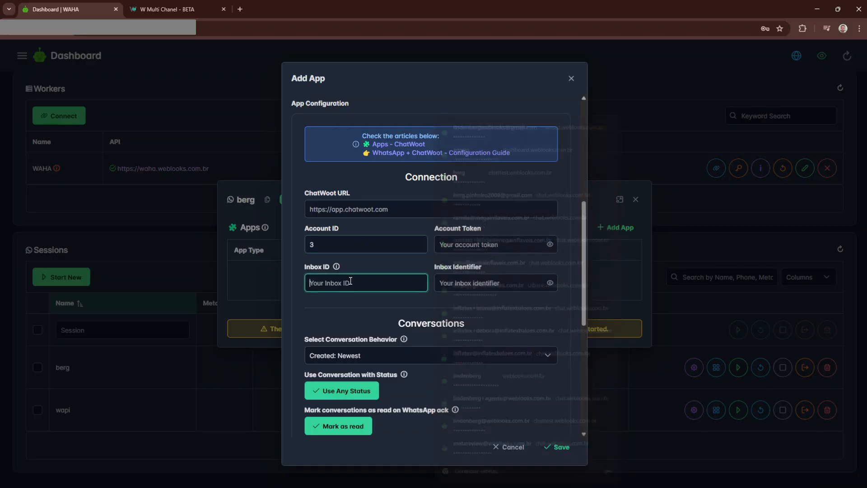
Check the inbox ID in W Multi Chanel's page address and enter 118 as the Inbox ID in WAHA
{"action": "left_click", "coordinate": [171, 9]}
{"action": "double_click", "coordinate": [285, 35]}
{"action": "left_click", "coordinate": [294, 30]}
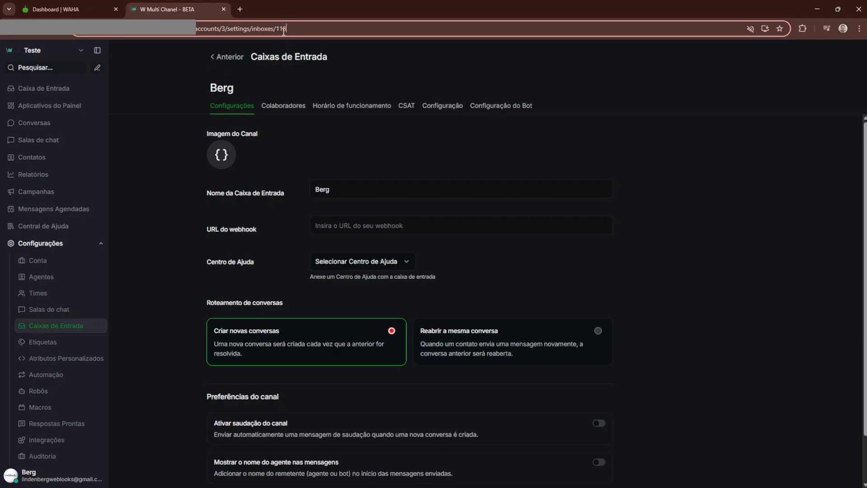
{"action": "left_click", "coordinate": [82, 9]}
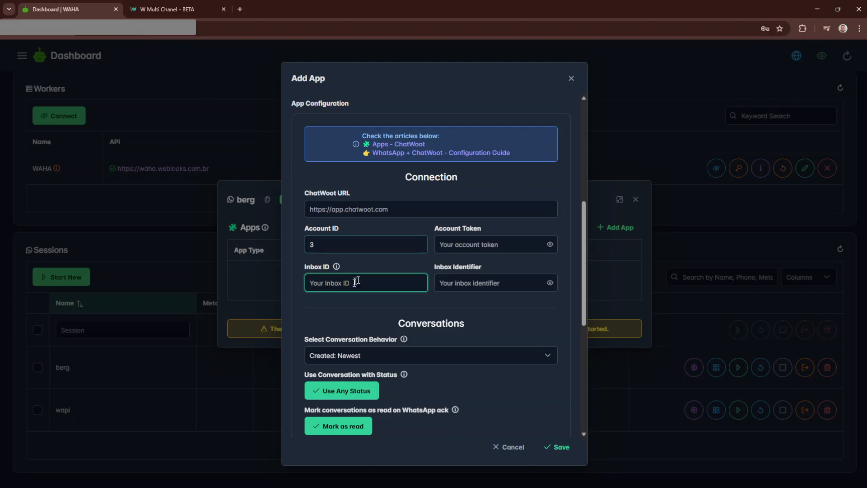
{"action": "type", "text": "118"}
Switch to W Multi Chanel and copy the inbox identifier from the new inbox's Configuração page
{"action": "left_click", "coordinate": [159, 6]}
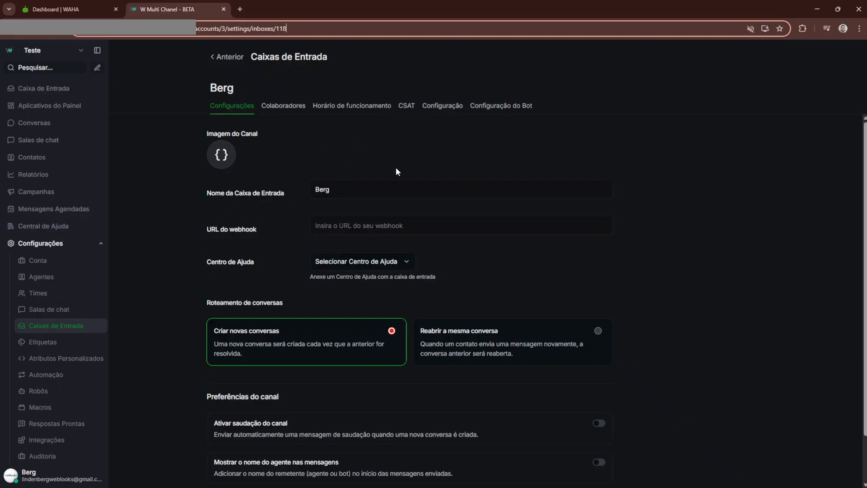
{"action": "left_click", "coordinate": [442, 115]}
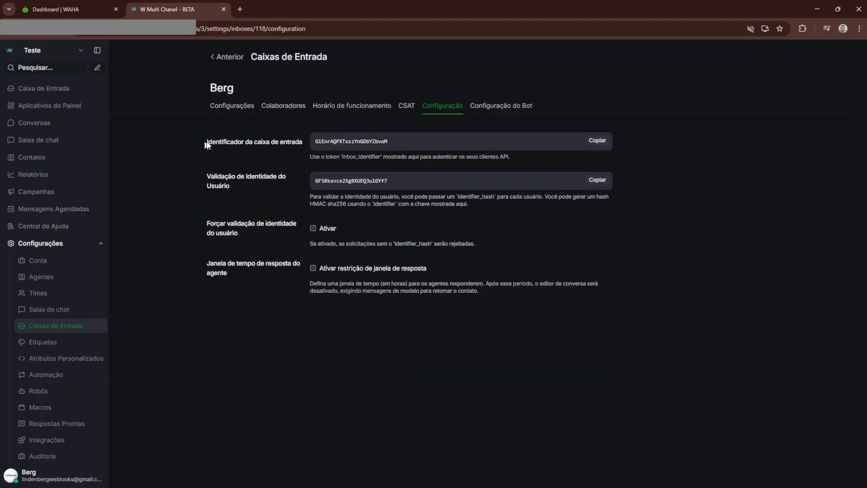
{"action": "left_click_drag", "start_coordinate": [205, 142], "coordinate": [289, 144]}
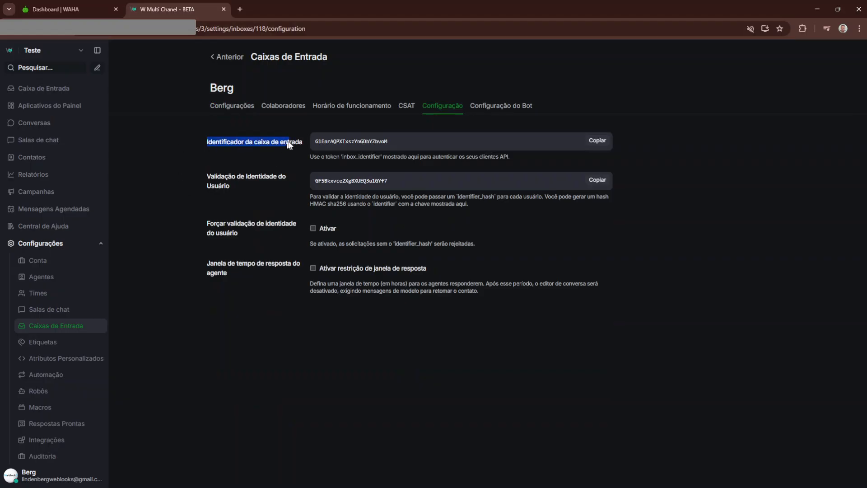
{"action": "left_click", "coordinate": [215, 141]}
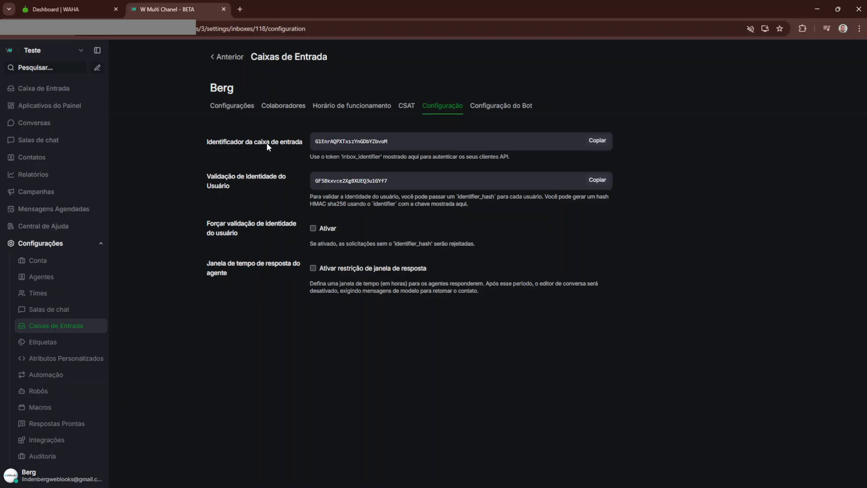
{"action": "left_click", "coordinate": [593, 142]}
Switch to WAHA and paste the copied identifier as the ChatWoot app's Inbox Identifier
{"action": "left_click", "coordinate": [61, 9]}
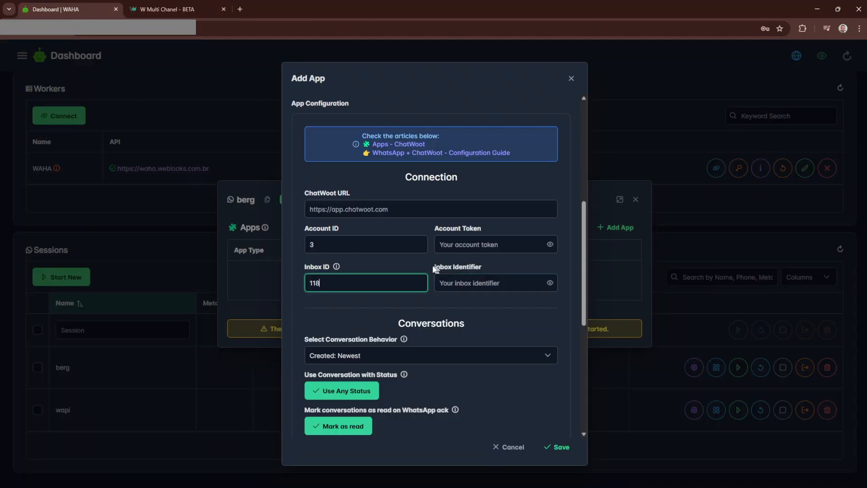
{"action": "left_click", "coordinate": [482, 286]}
{"action": "key", "text": "ctrl+v"}
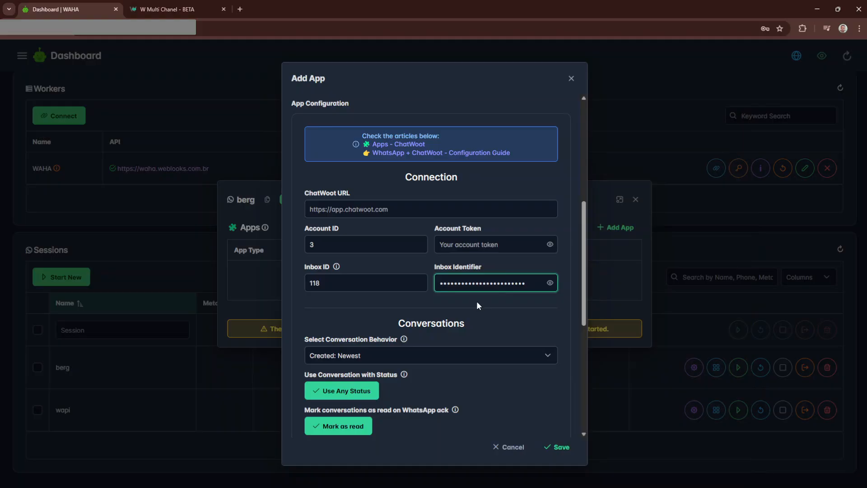
Switch to W Multi Chanel and copy the access token (Token de acesso) from the user's profile settings
{"action": "left_click", "coordinate": [444, 246]}
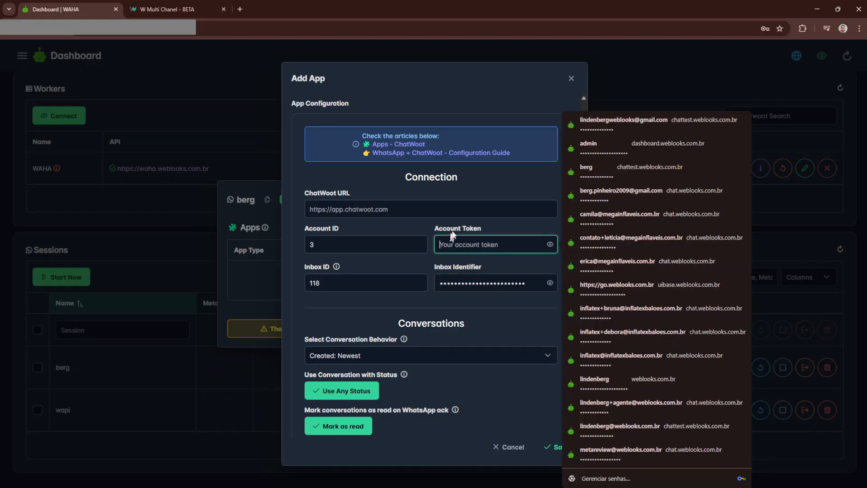
{"action": "left_click", "coordinate": [496, 229]}
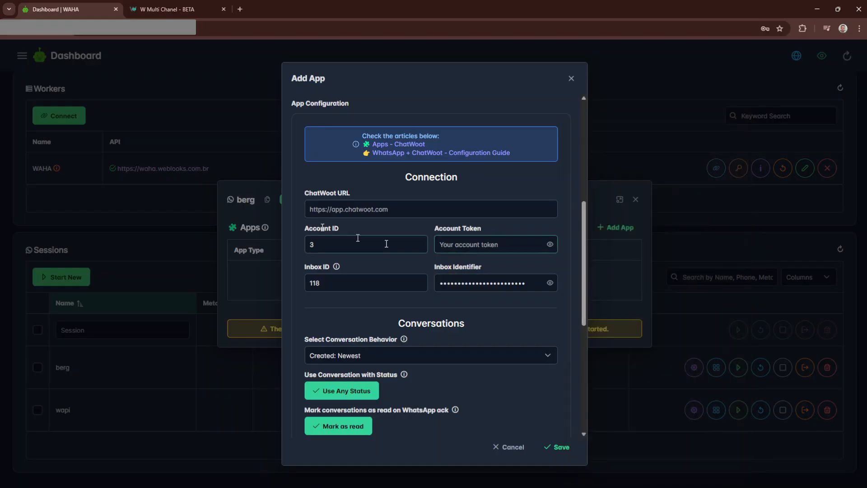
{"action": "left_click", "coordinate": [184, 9]}
{"action": "scroll", "coordinate": [54, 477], "scroll_direction": "down", "scroll_amount": 2}
{"action": "scroll", "coordinate": [53, 476], "scroll_direction": "down", "scroll_amount": 1}
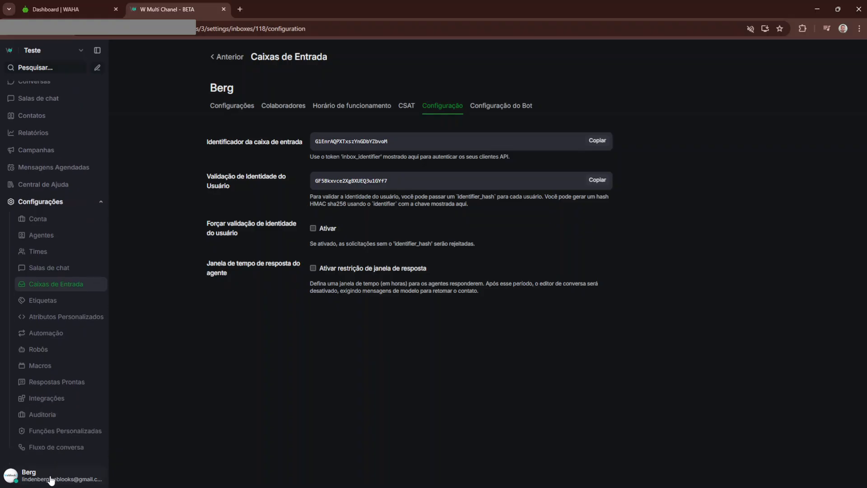
{"action": "left_click", "coordinate": [51, 480]}
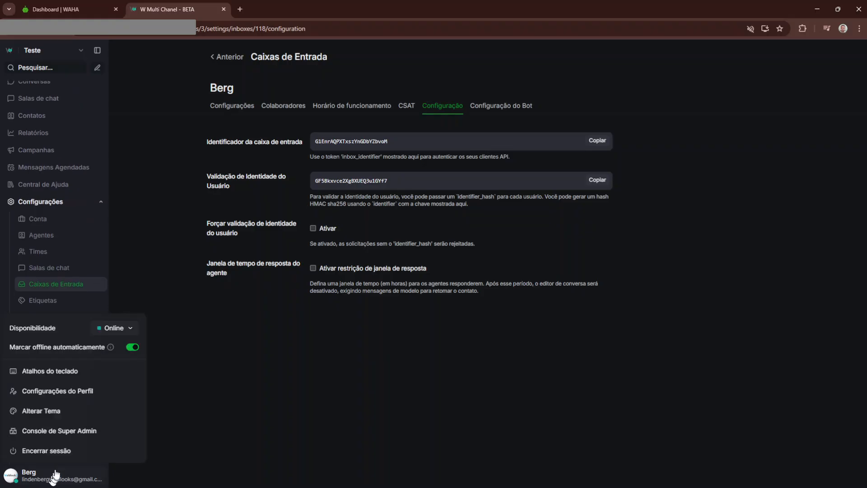
{"action": "left_click", "coordinate": [65, 390]}
{"action": "scroll", "coordinate": [469, 316], "scroll_direction": "down", "scroll_amount": 9}
{"action": "scroll", "coordinate": [470, 314], "scroll_direction": "down", "scroll_amount": 17}
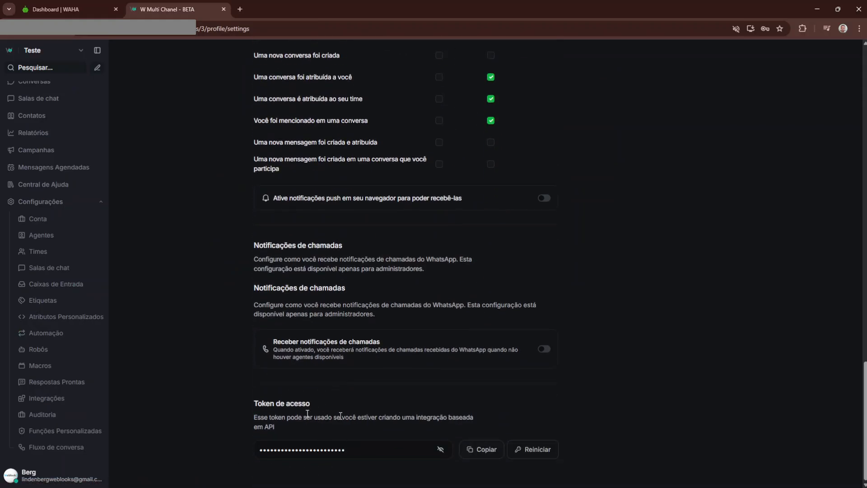
{"action": "left_click_drag", "start_coordinate": [246, 411], "coordinate": [327, 409]}
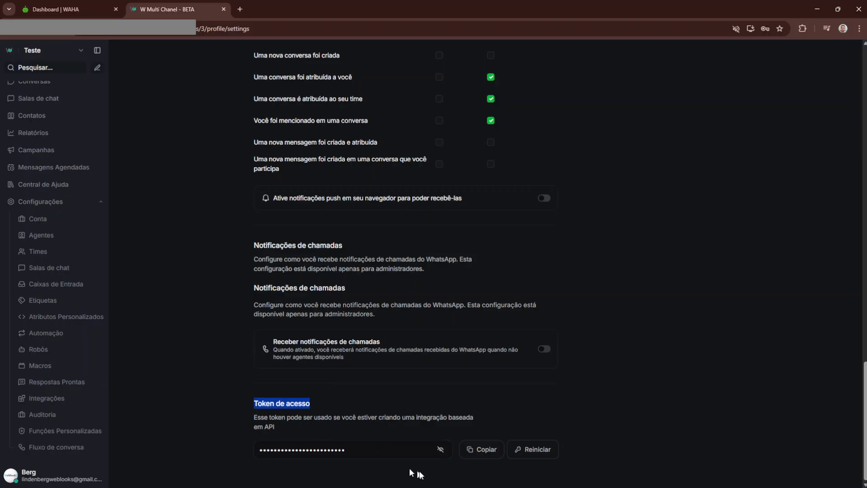
{"action": "left_click", "coordinate": [482, 450]}
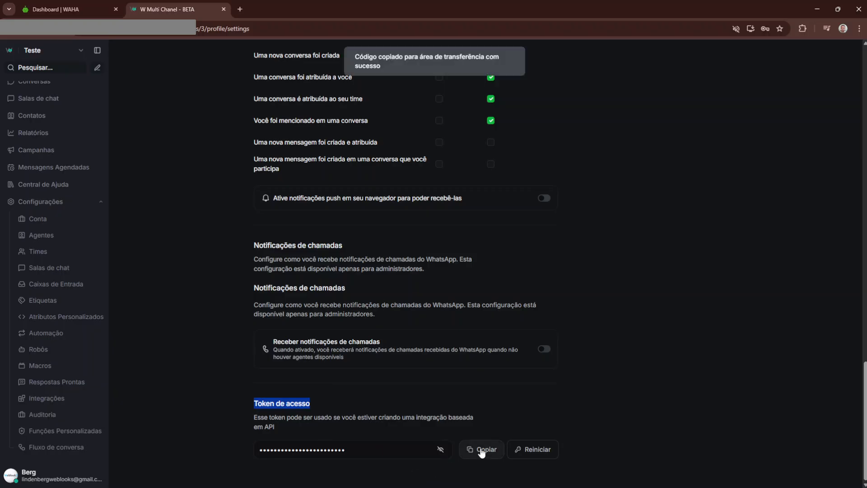
Switch to WAHA and paste the copied access token as the ChatWoot app's Account Token
{"action": "left_click", "coordinate": [94, 4]}
{"action": "left_click", "coordinate": [485, 244]}
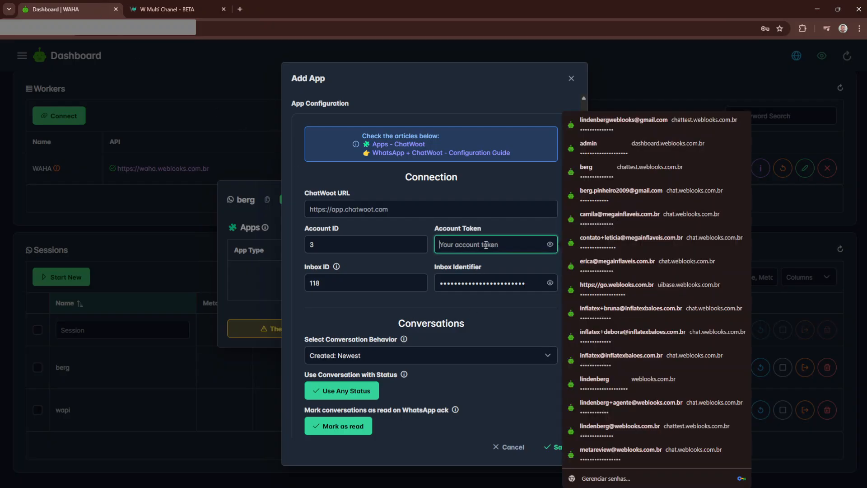
{"action": "key", "text": "ctrl+v"}
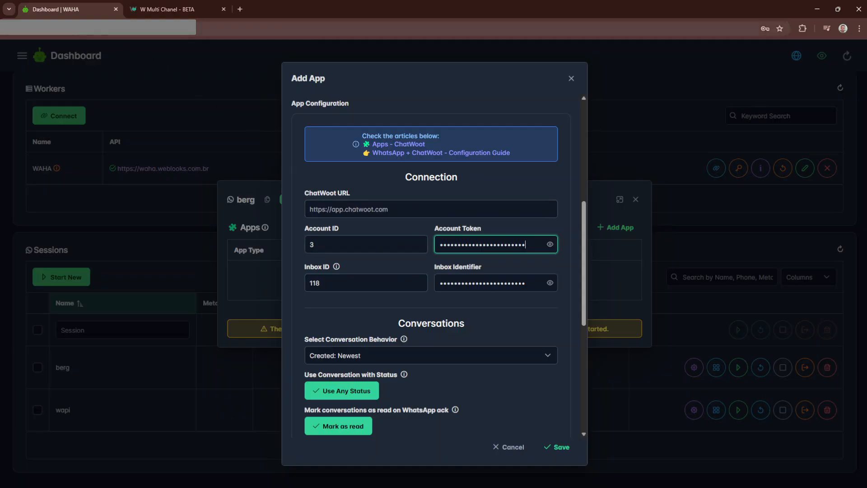
{"action": "left_click", "coordinate": [154, 14]}
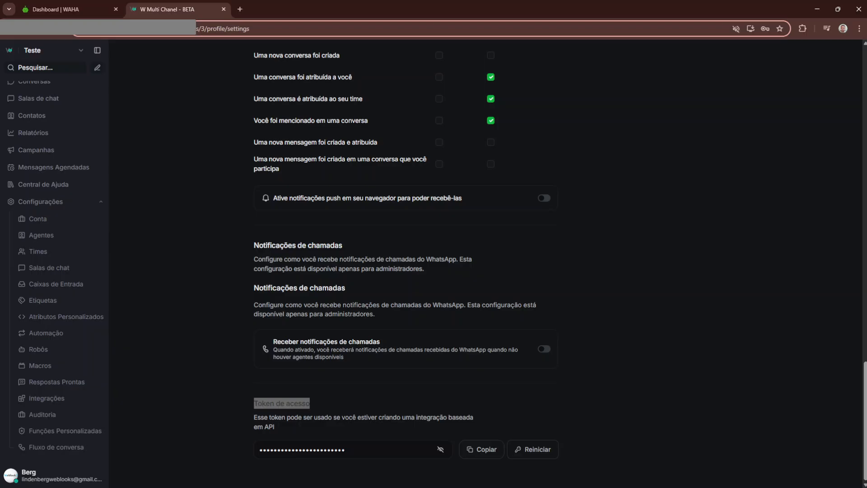
{"action": "right_click", "coordinate": [101, 32]}
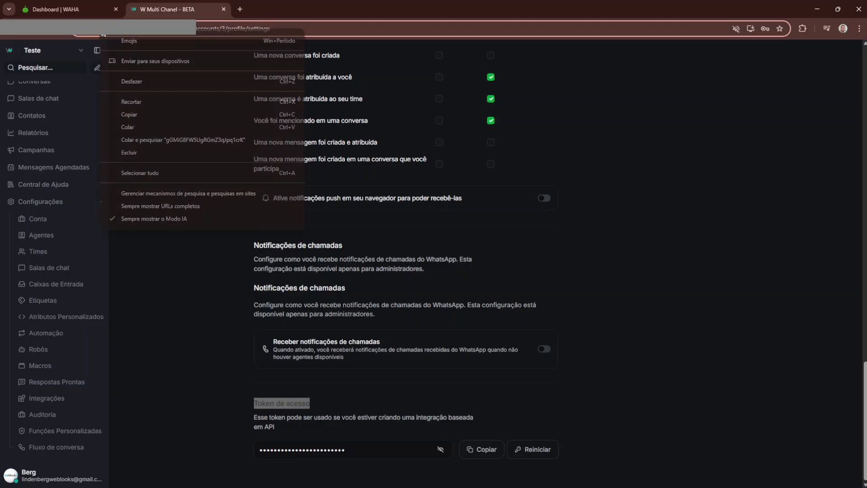
{"action": "left_click", "coordinate": [141, 115]}
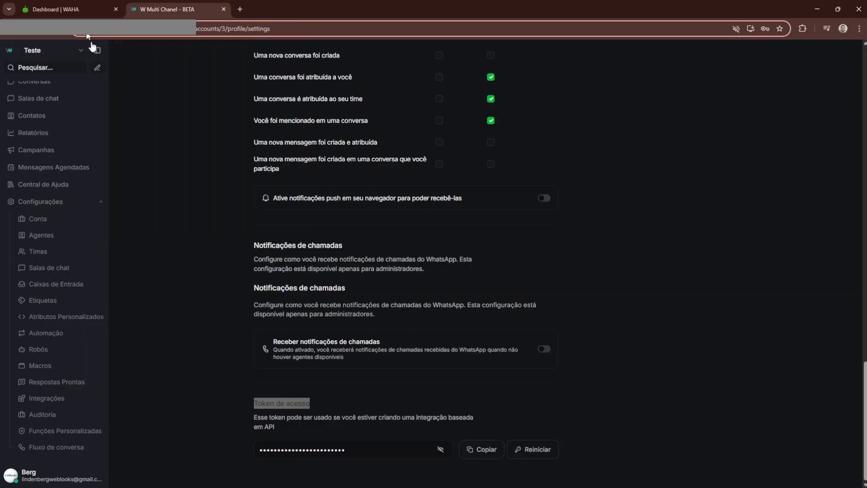
{"action": "left_click", "coordinate": [68, 9]}
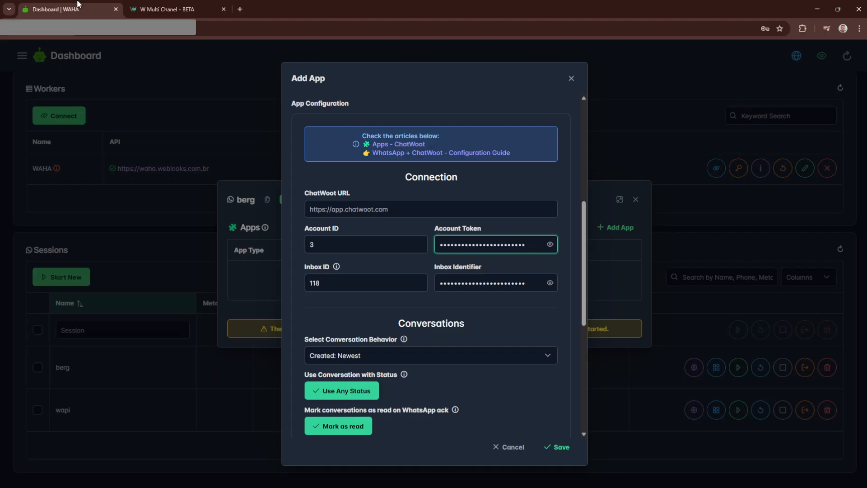
{"action": "left_click", "coordinate": [162, 9]}
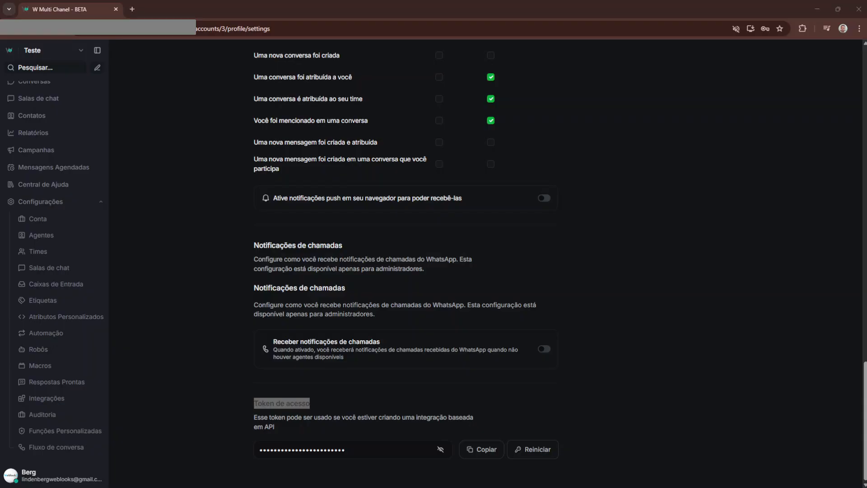
{"action": "left_click_drag", "start_coordinate": [866, 45], "coordinate": [182, 11]}
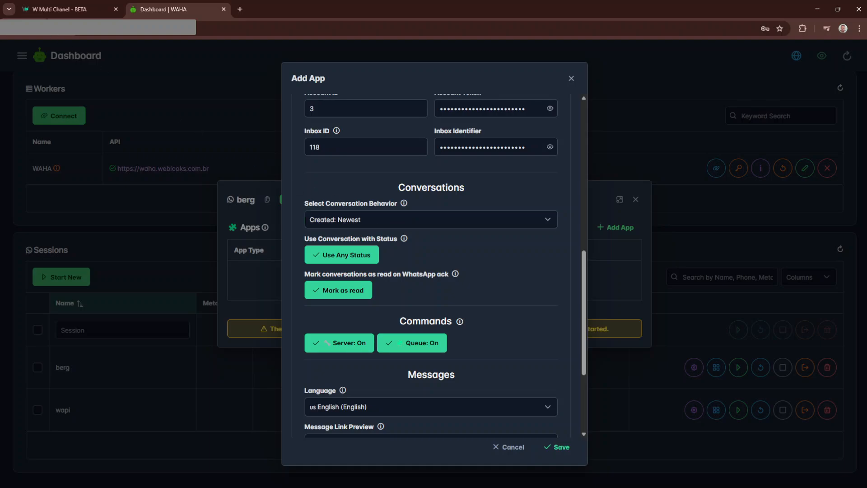
Switch to W Multi Chanel, save the API inbox with Roteamento de conversas set to Reabrir a mesma conversa, and return to WAHA
{"action": "left_click", "coordinate": [53, 13]}
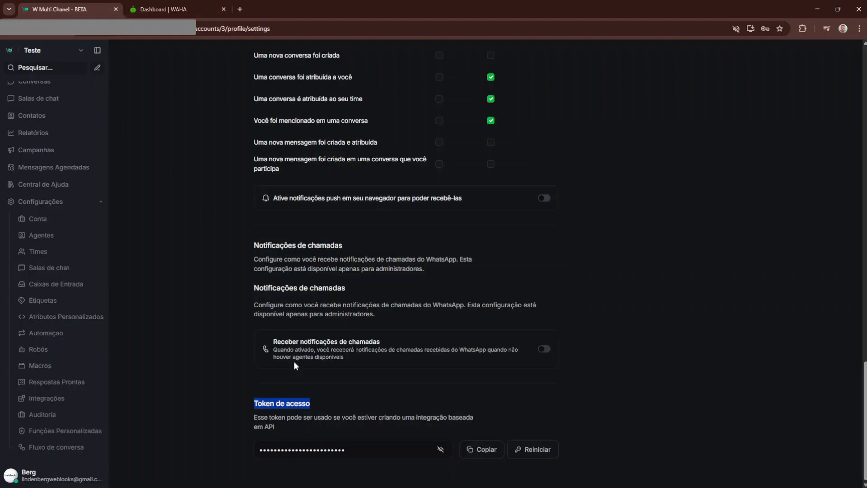
{"action": "left_click", "coordinate": [174, 352]}
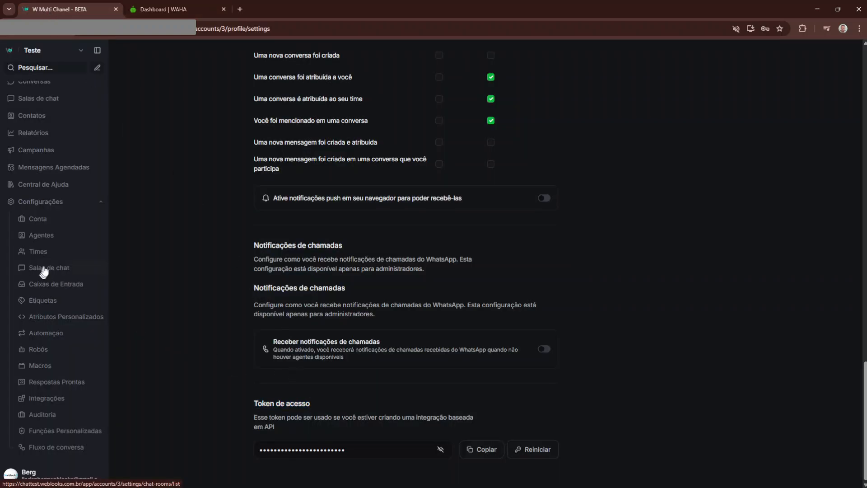
{"action": "left_click", "coordinate": [50, 286]}
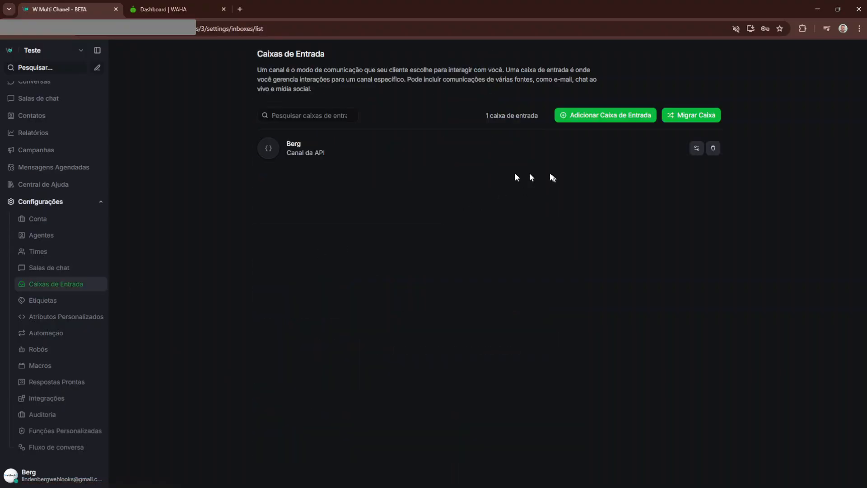
{"action": "left_click", "coordinate": [697, 149]}
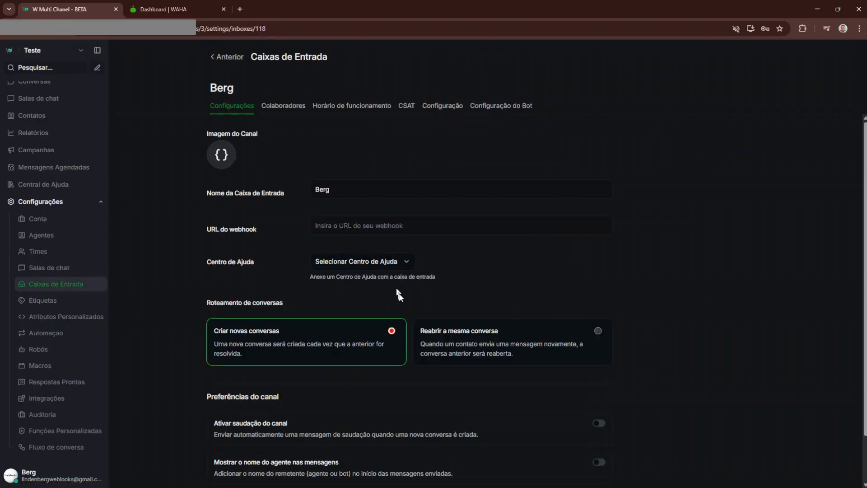
{"action": "scroll", "coordinate": [400, 293], "scroll_direction": "down", "scroll_amount": 2}
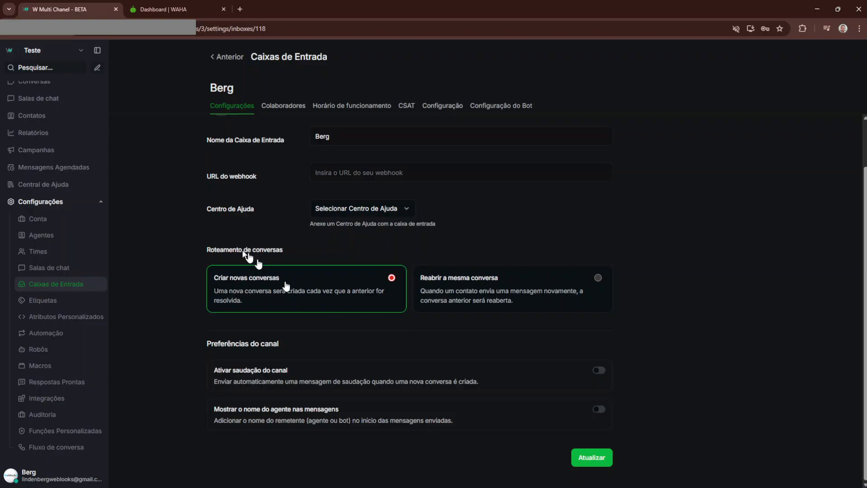
{"action": "left_click_drag", "start_coordinate": [212, 251], "coordinate": [283, 250]}
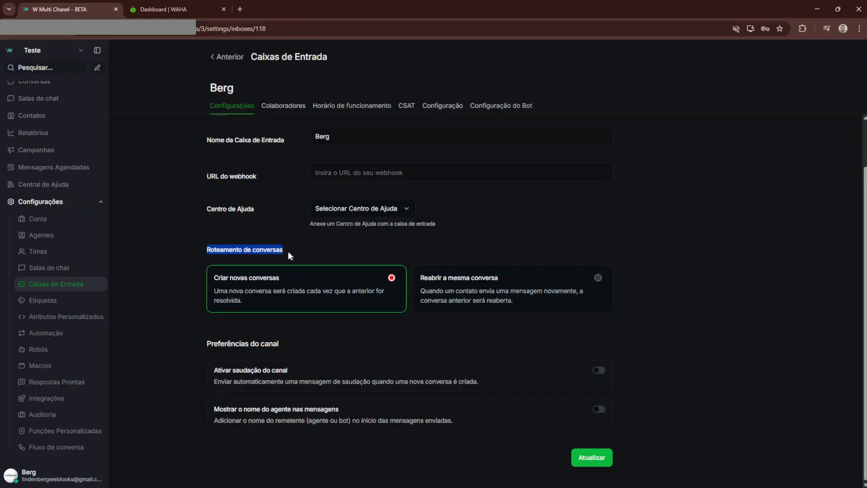
{"action": "left_click", "coordinate": [287, 300]}
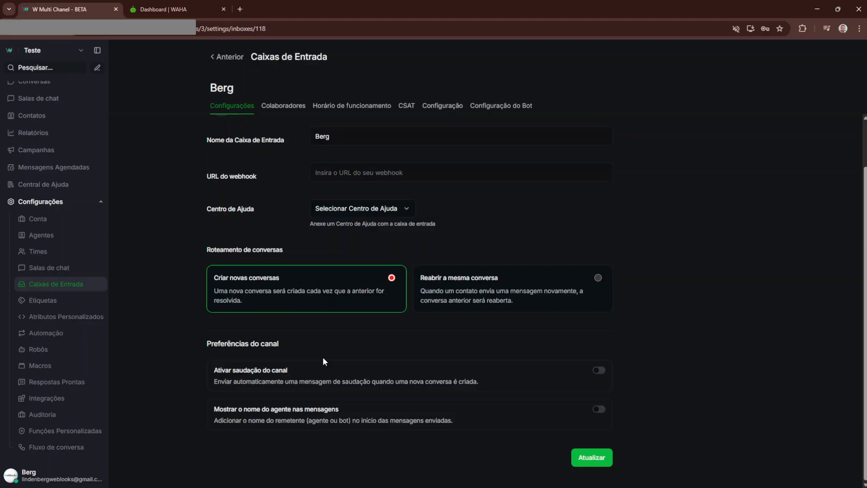
{"action": "left_click", "coordinate": [596, 280]}
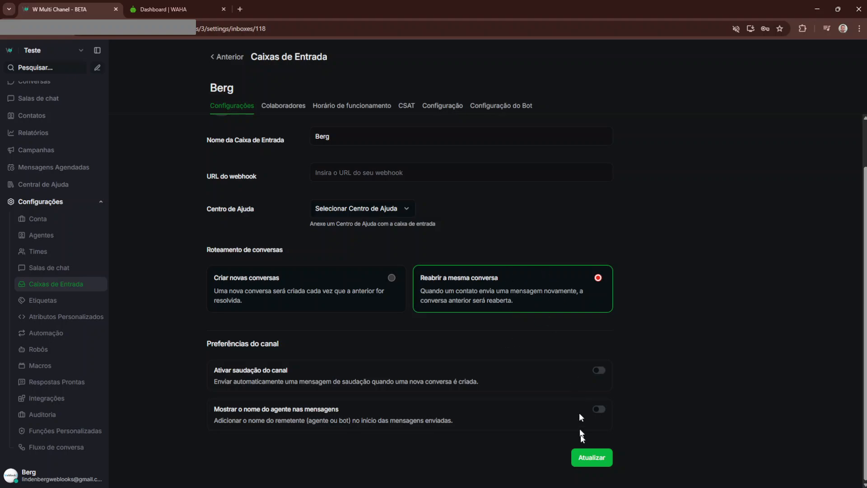
{"action": "left_click", "coordinate": [588, 457]}
{"action": "left_click", "coordinate": [159, 9]}
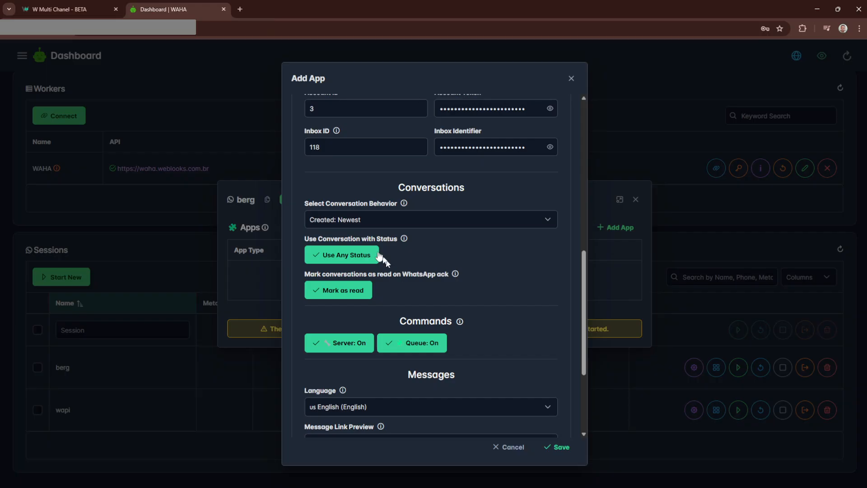
Try Activity: Newest as the ChatWoot app's conversation behavior and restore Created: Newest, keeping Use Any Status on
{"action": "left_click", "coordinate": [390, 224]}
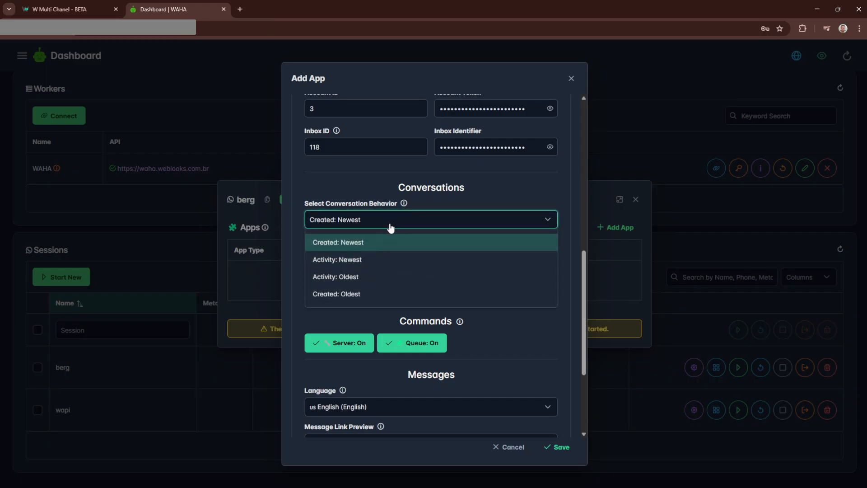
{"action": "left_click", "coordinate": [382, 261]}
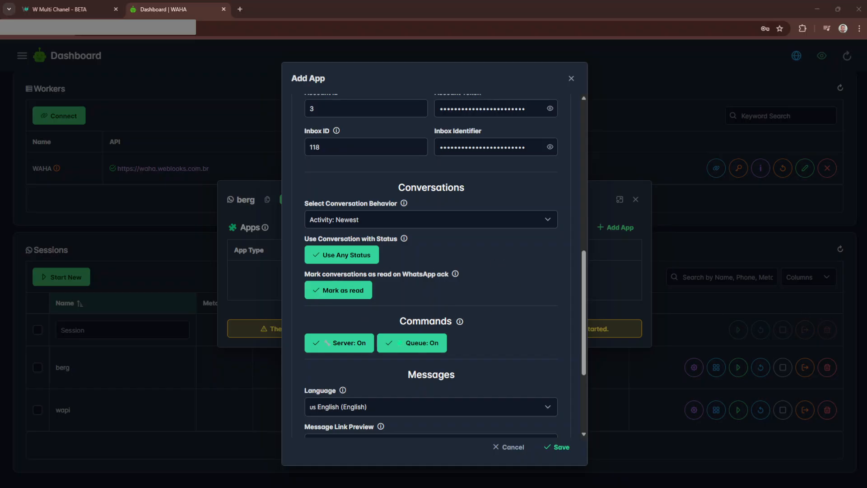
{"action": "scroll", "coordinate": [402, 381], "scroll_direction": "down", "scroll_amount": 3}
{"action": "scroll", "coordinate": [401, 381], "scroll_direction": "up", "scroll_amount": 2}
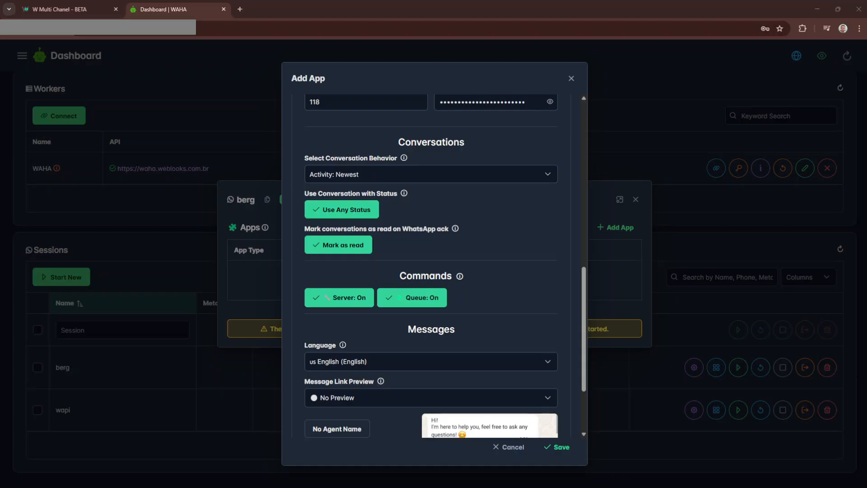
{"action": "scroll", "coordinate": [388, 229], "scroll_direction": "up", "scroll_amount": 2}
{"action": "left_click", "coordinate": [384, 270]}
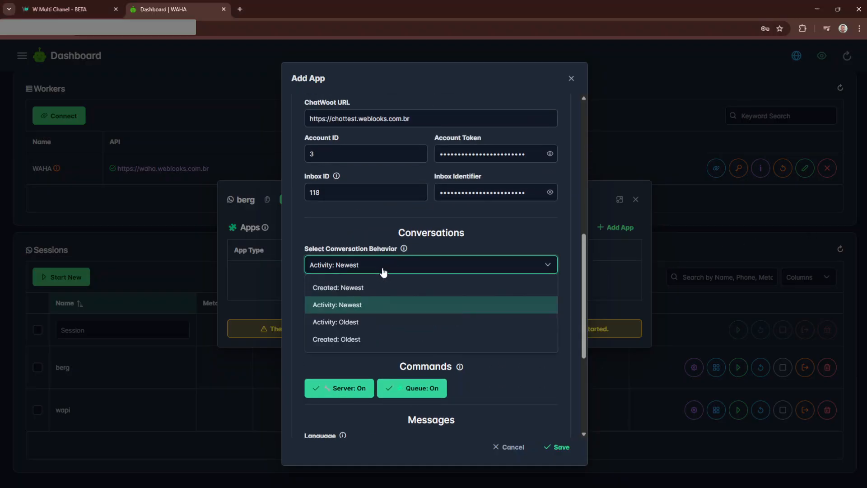
{"action": "left_click", "coordinate": [371, 292]}
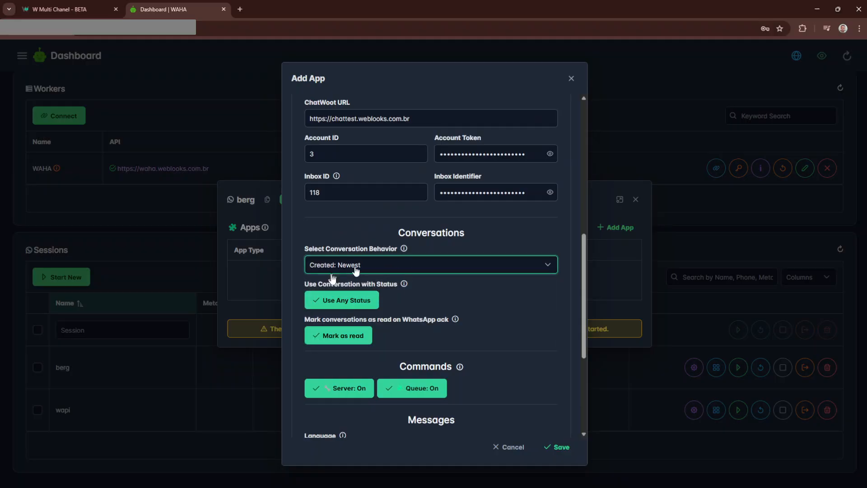
{"action": "left_click", "coordinate": [326, 302]}
{"action": "left_click", "coordinate": [329, 305]}
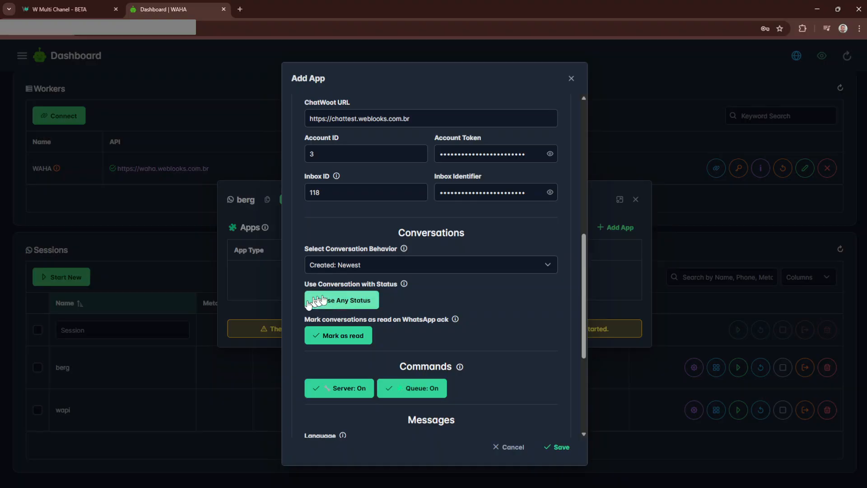
Turn off both the Server and Queue commands in the ChatWoot app configuration
{"action": "scroll", "coordinate": [418, 316], "scroll_direction": "down", "scroll_amount": 1}
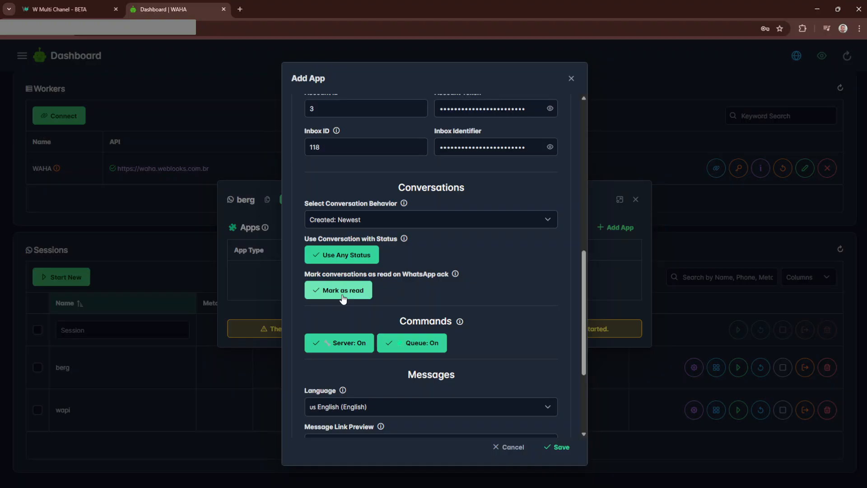
{"action": "scroll", "coordinate": [343, 298], "scroll_direction": "down", "scroll_amount": 1}
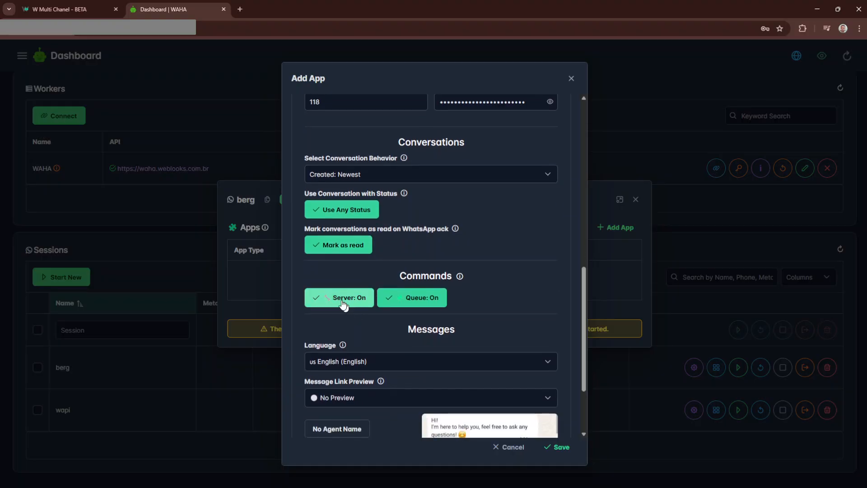
{"action": "mouse_move", "coordinate": [459, 281]}
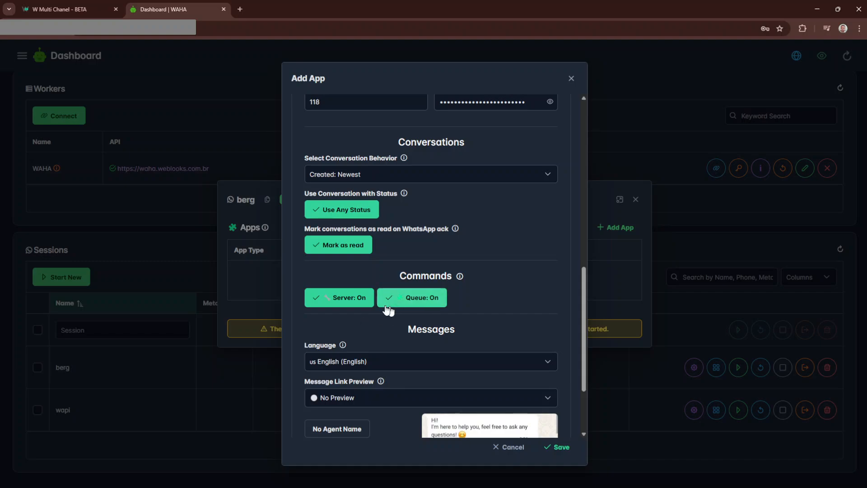
{"action": "left_click", "coordinate": [360, 301]}
{"action": "left_click", "coordinate": [400, 303]}
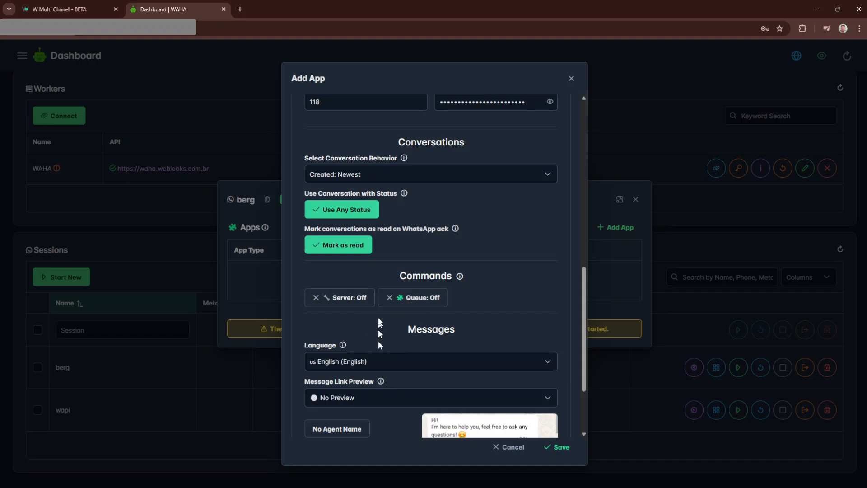
Set the ChatWoot app's message language to Português (Portuguese) and its Message Link Preview to Low Quality Image
{"action": "scroll", "coordinate": [430, 339], "scroll_direction": "down", "scroll_amount": 2}
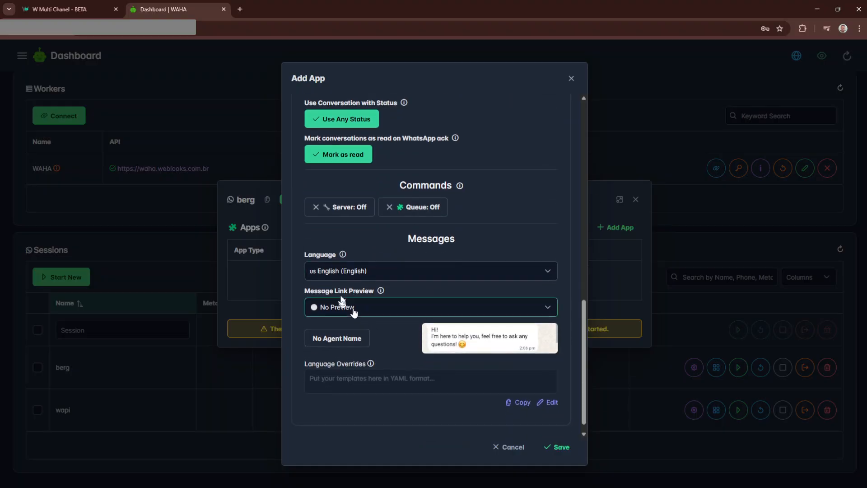
{"action": "left_click", "coordinate": [400, 277]}
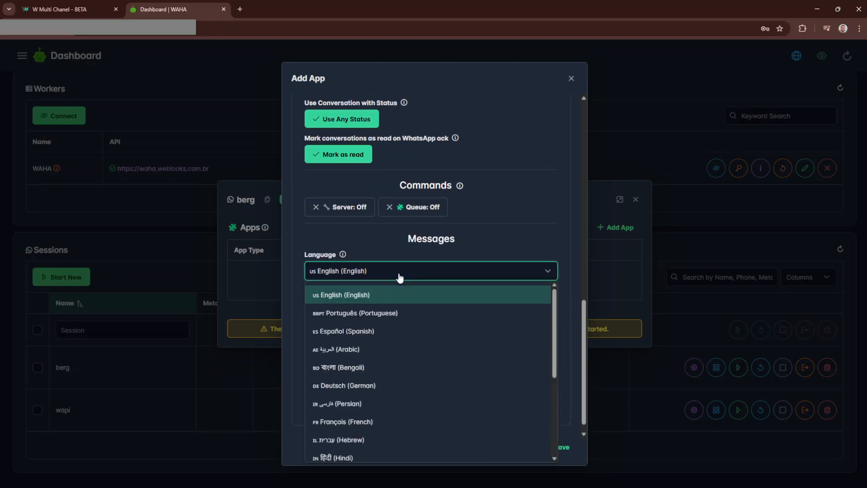
{"action": "left_click", "coordinate": [391, 313]}
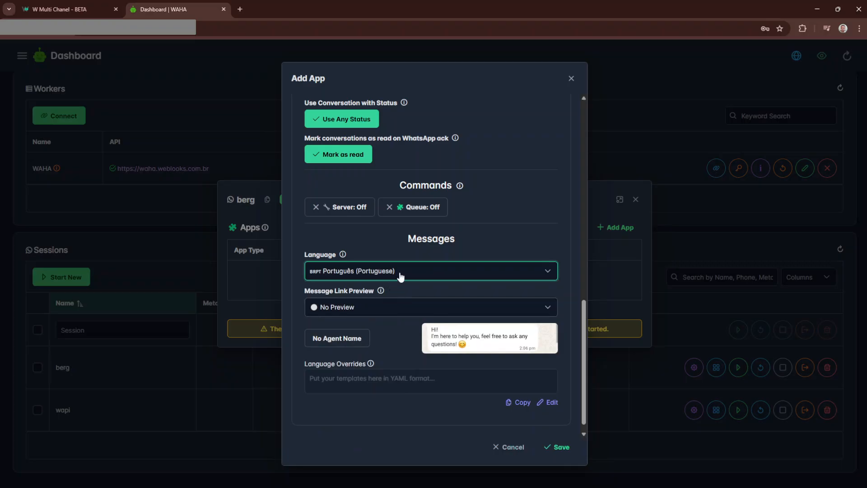
{"action": "left_click", "coordinate": [391, 316]}
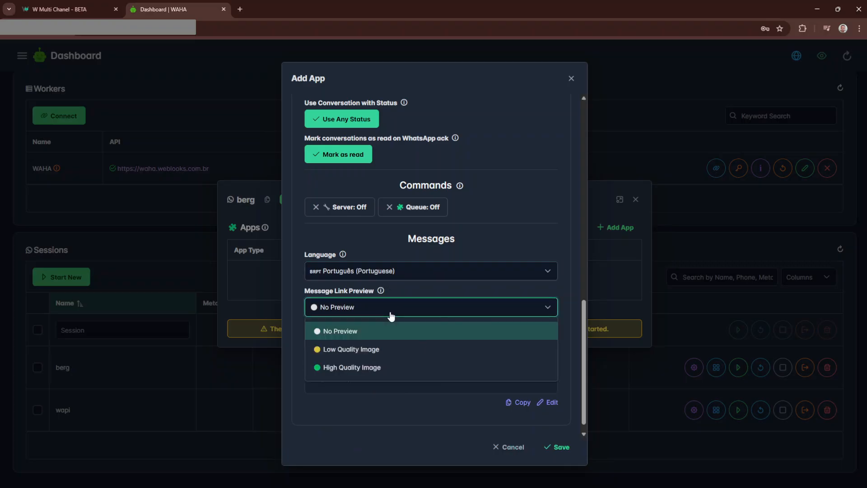
{"action": "left_click", "coordinate": [342, 350]}
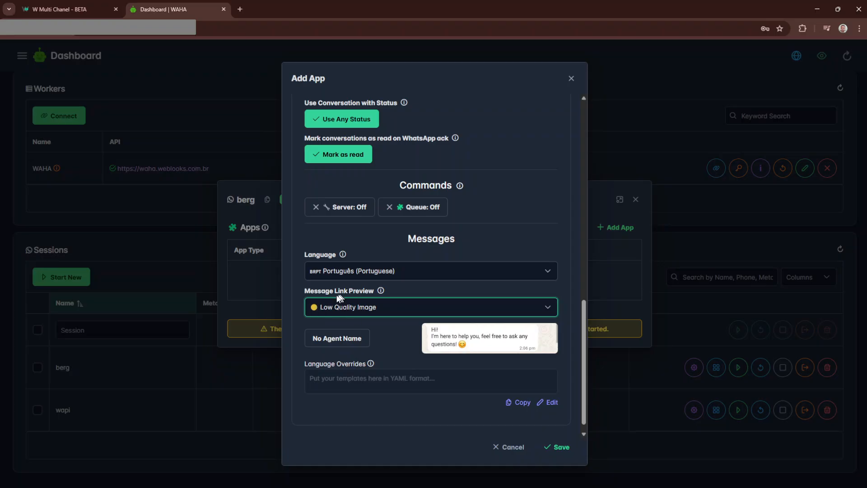
Enable Add Agent Name so that WhatsApp messages include the agent's name
{"action": "scroll", "coordinate": [392, 335], "scroll_direction": "down", "scroll_amount": 1}
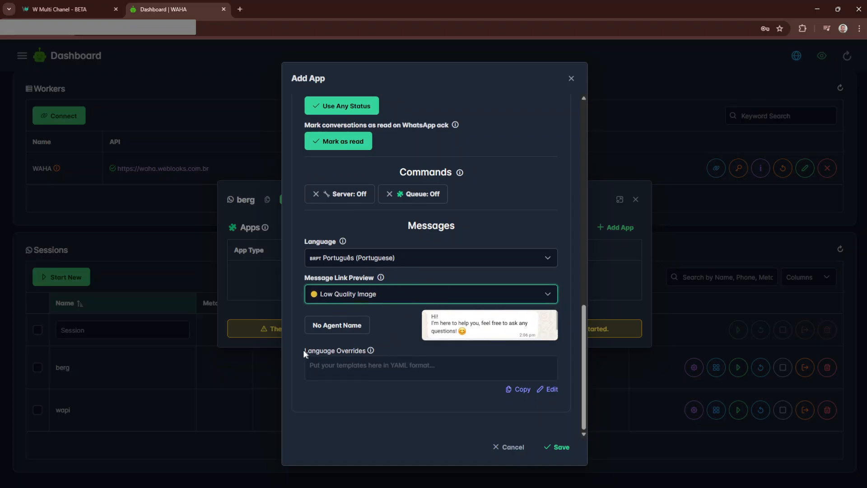
{"action": "left_click", "coordinate": [349, 334]}
{"action": "scroll", "coordinate": [354, 338], "scroll_direction": "down", "scroll_amount": 2}
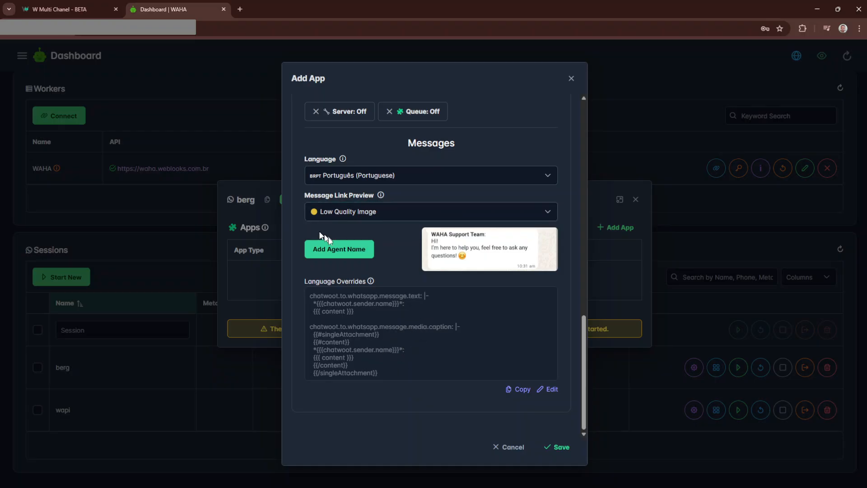
Save the configured ChatWoot app for the WhatsApp session and close the session's Apps window
{"action": "scroll", "coordinate": [367, 304], "scroll_direction": "up", "scroll_amount": 3}
{"action": "scroll", "coordinate": [366, 304], "scroll_direction": "down", "scroll_amount": 2}
{"action": "scroll", "coordinate": [368, 309], "scroll_direction": "down", "scroll_amount": 1}
{"action": "scroll", "coordinate": [373, 255], "scroll_direction": "up", "scroll_amount": 1}
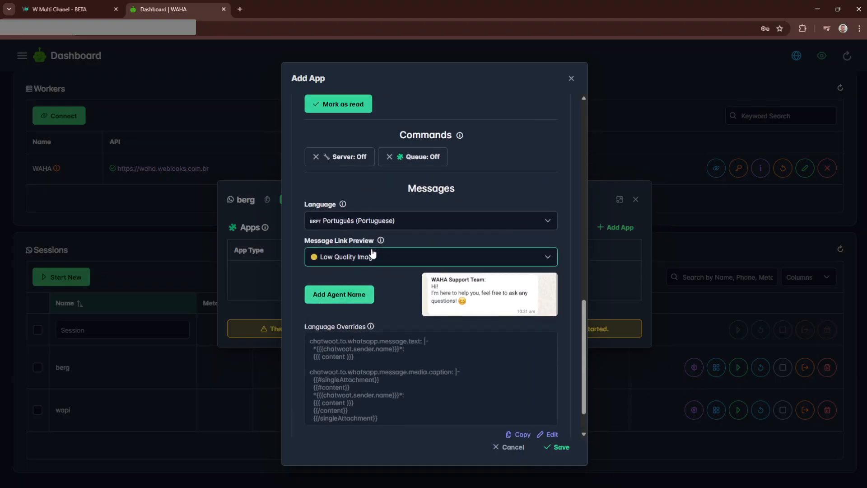
{"action": "left_click", "coordinate": [561, 447]}
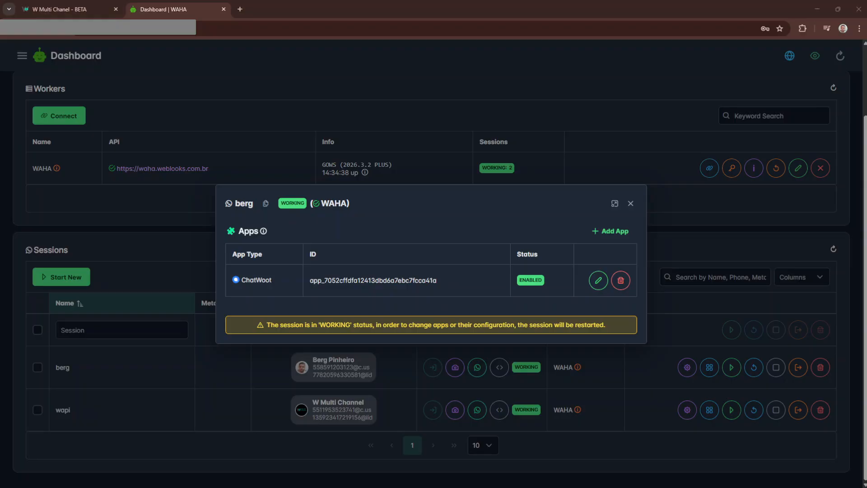
{"action": "left_click", "coordinate": [631, 203]}
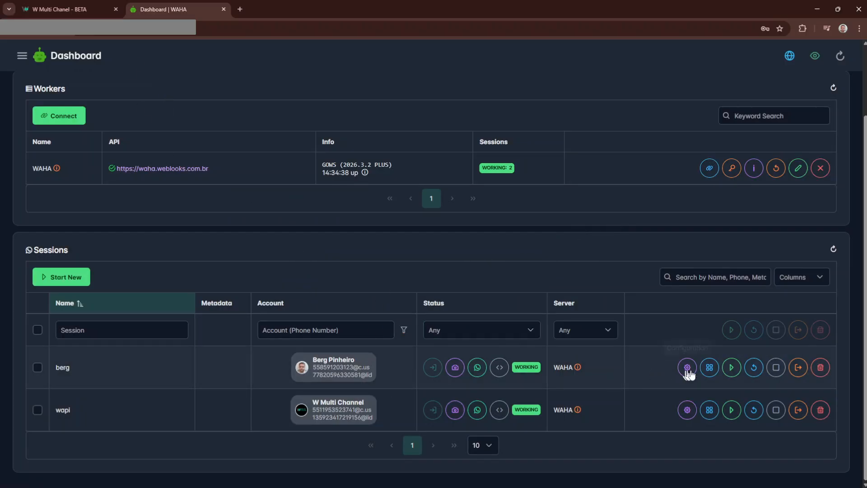
Copy the ChatWoot inbox webhook URL from the first WhatsApp session's ChatWoot app, leaving the app settings unchanged and closing its windows
{"action": "left_click", "coordinate": [709, 366]}
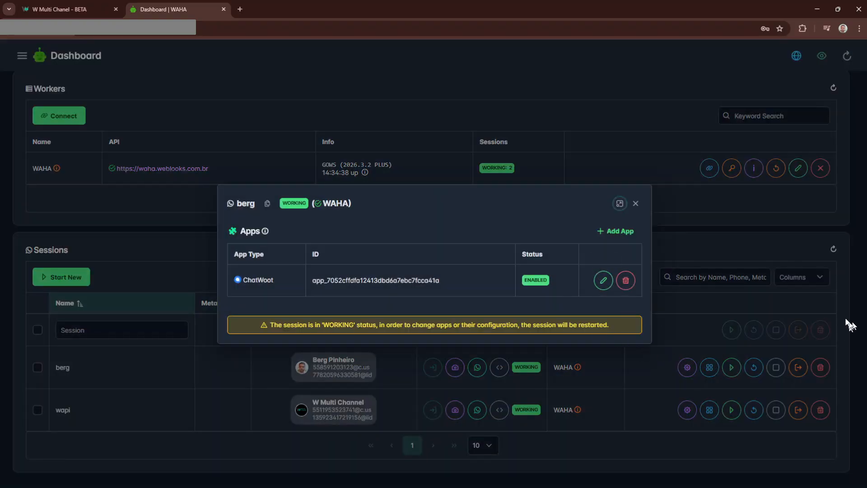
{"action": "left_click", "coordinate": [603, 280]}
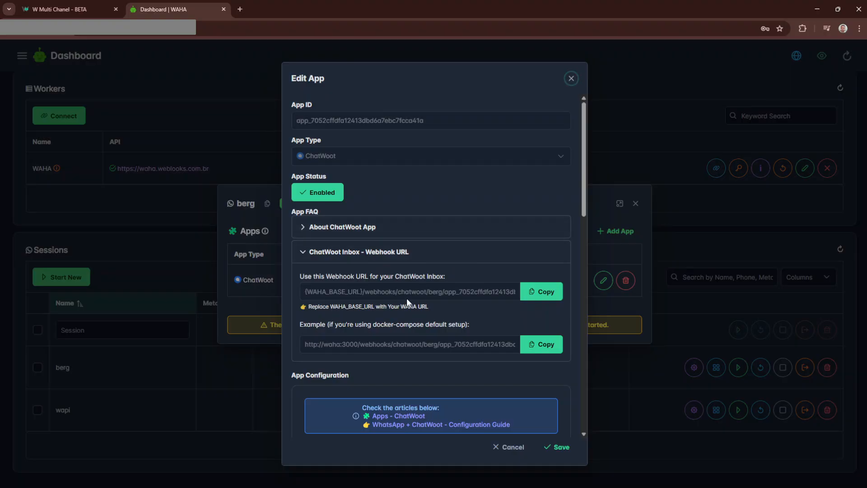
{"action": "left_click", "coordinate": [538, 299]}
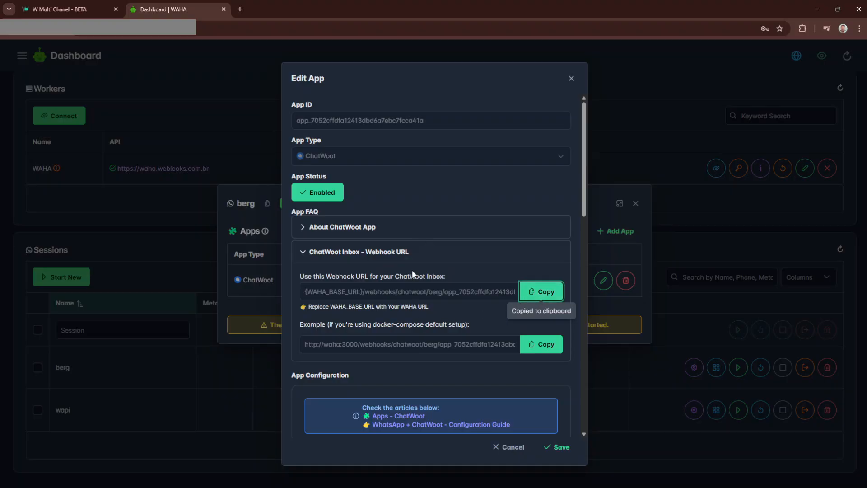
{"action": "left_click", "coordinate": [571, 78]}
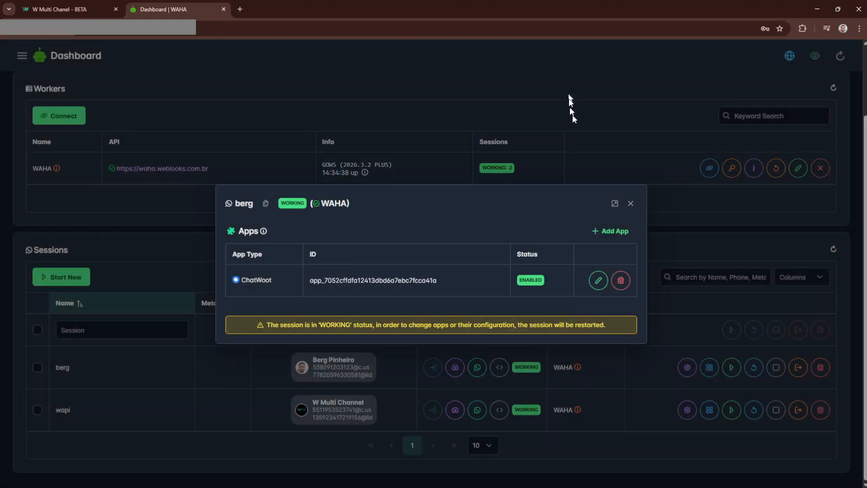
{"action": "left_click", "coordinate": [629, 207]}
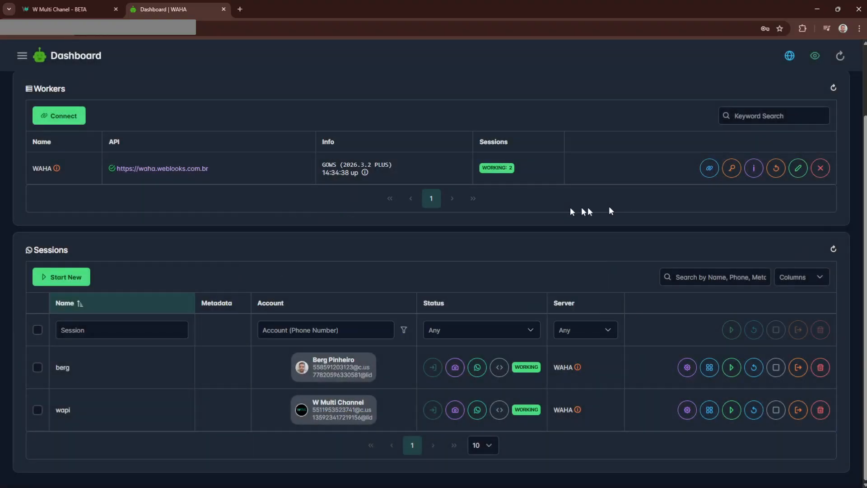
Switch to W Multi Chanel and paste the copied address into the API inbox's webhook URL setting
{"action": "left_click", "coordinate": [41, 5]}
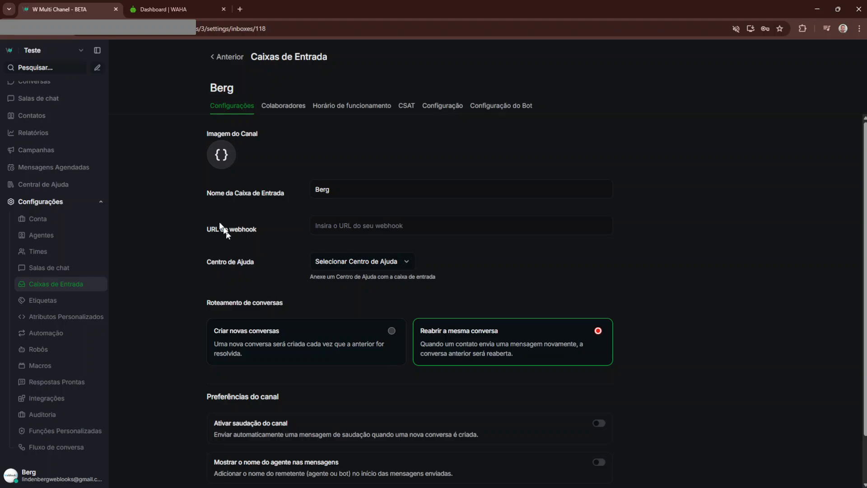
{"action": "left_click", "coordinate": [352, 230]}
{"action": "left_click", "coordinate": [367, 228]}
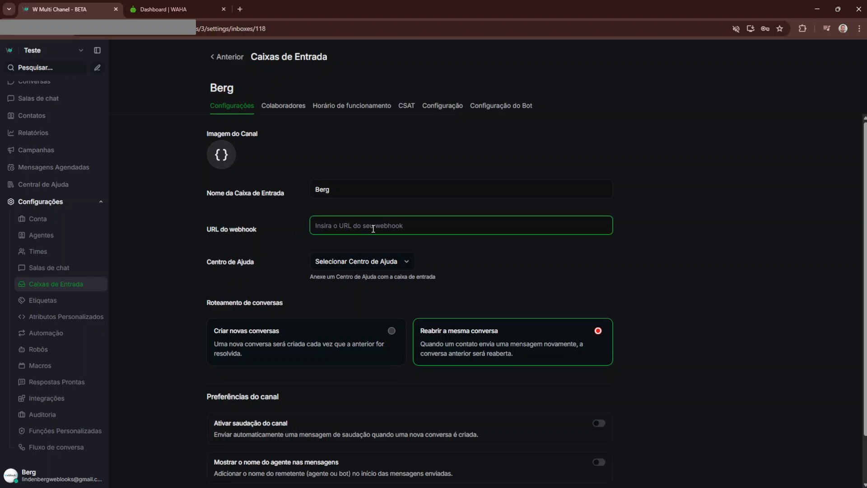
{"action": "key", "text": "ctrl+v"}
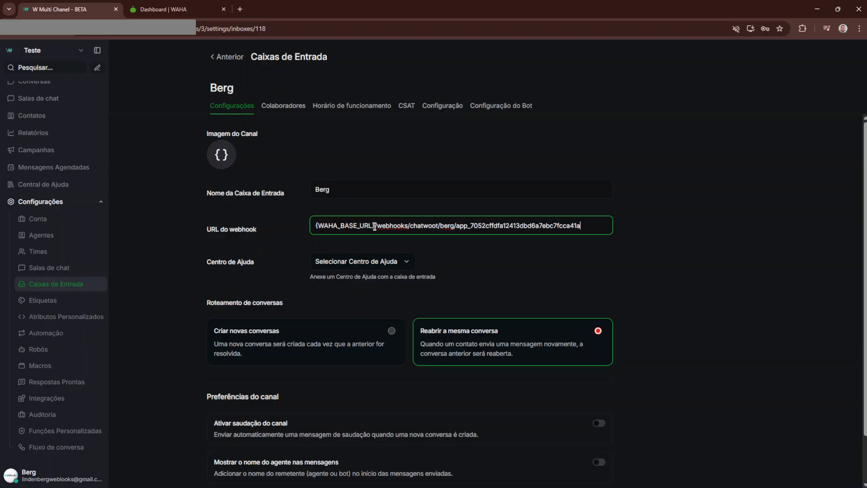
{"action": "left_click_drag", "start_coordinate": [374, 226], "coordinate": [315, 225]}
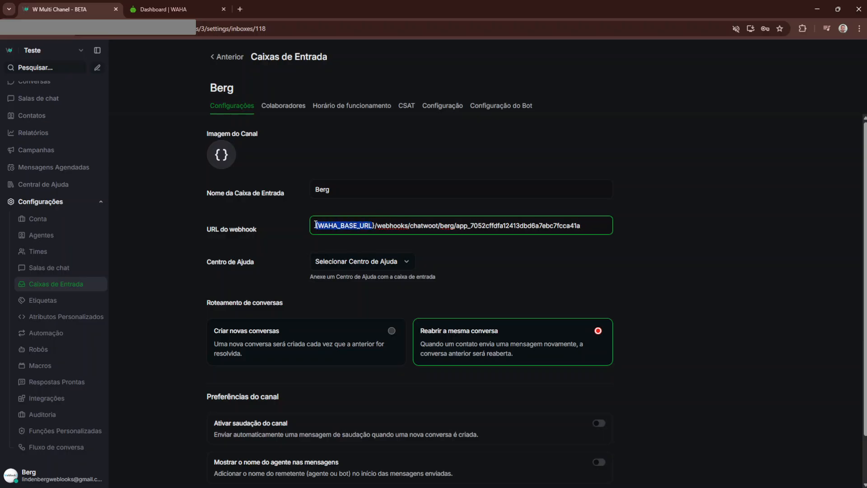
{"action": "left_click", "coordinate": [375, 226]}
{"action": "left_click_drag", "start_coordinate": [374, 225], "coordinate": [315, 226]}
{"action": "type", "text": "https:/"}
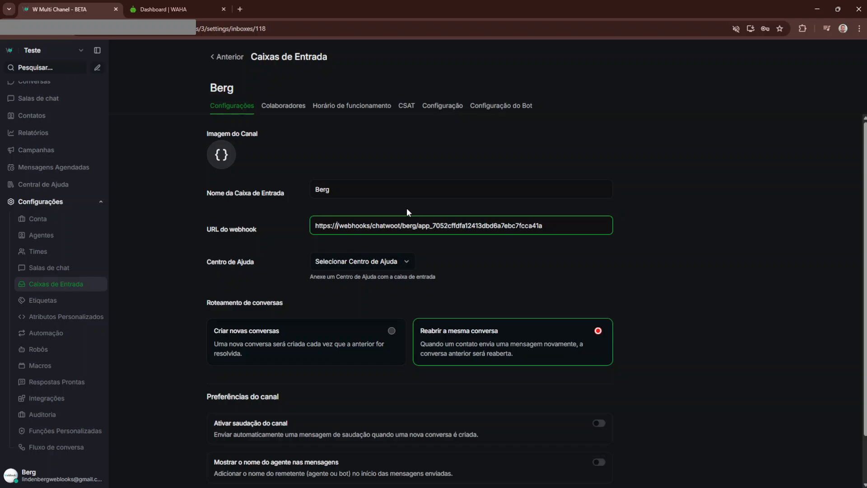
{"action": "type", "text": "/waha"}
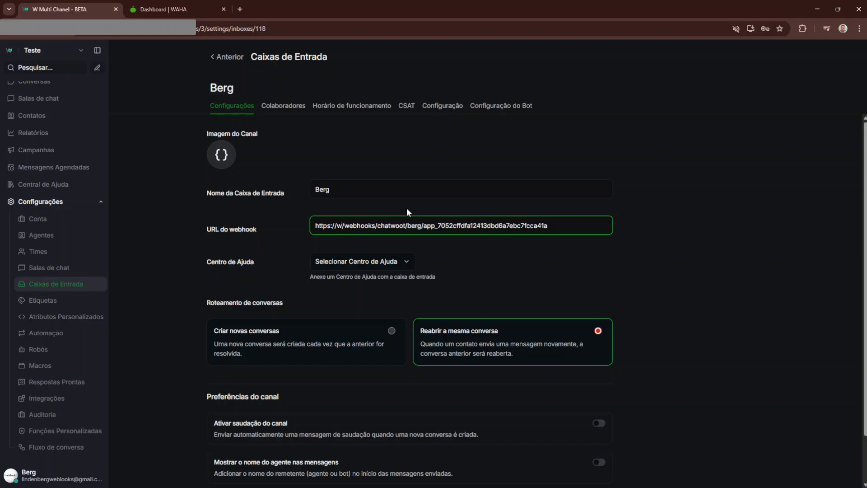
{"action": "type", "text": ".meu"}
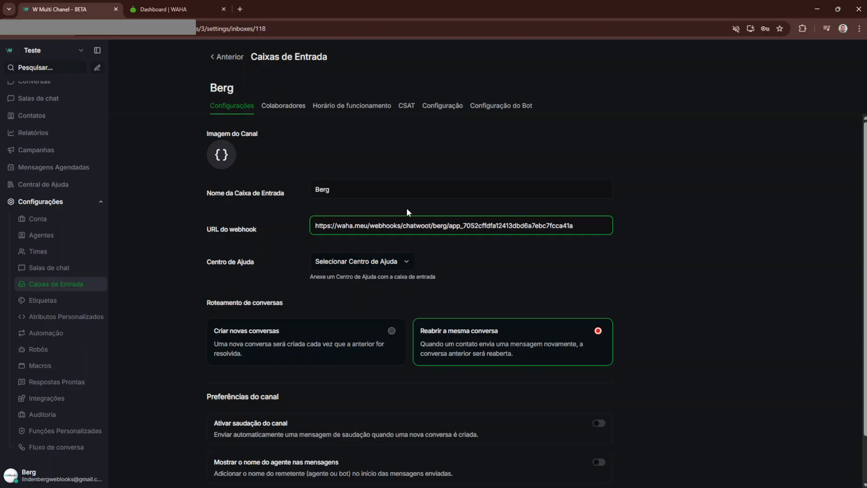
{"action": "type", "text": "site"}
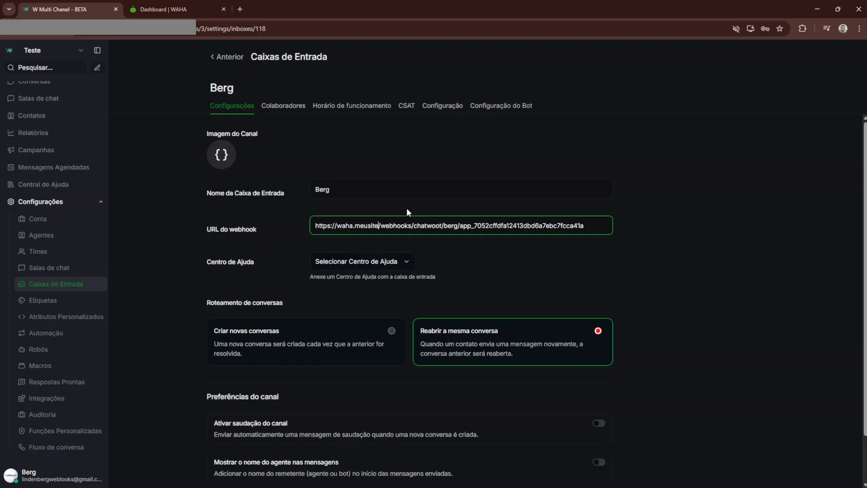
{"action": "type", "text": ".com."}
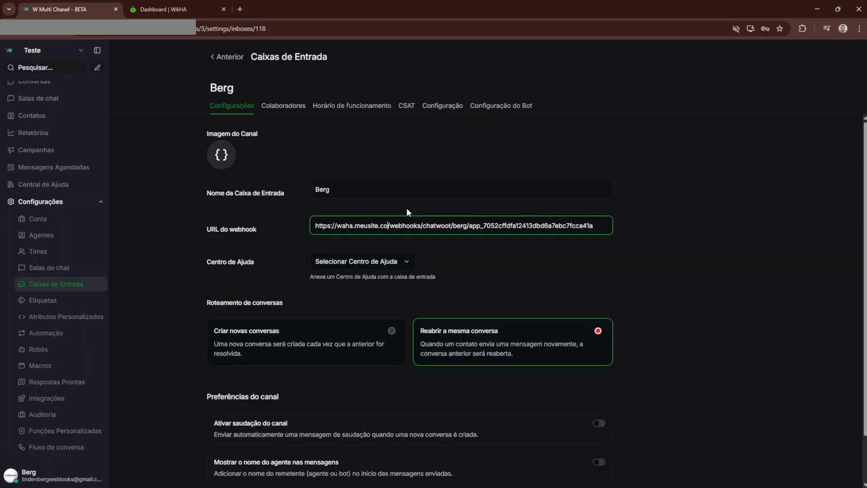
{"action": "type", "text": "br"}
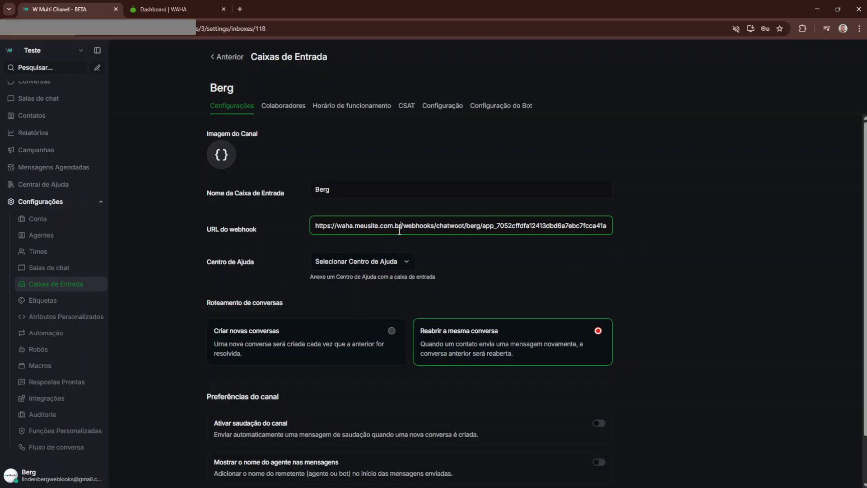
{"action": "left_click_drag", "start_coordinate": [401, 225], "coordinate": [354, 227]}
{"action": "left_click", "coordinate": [380, 226]}
{"action": "left_click", "coordinate": [143, 9]}
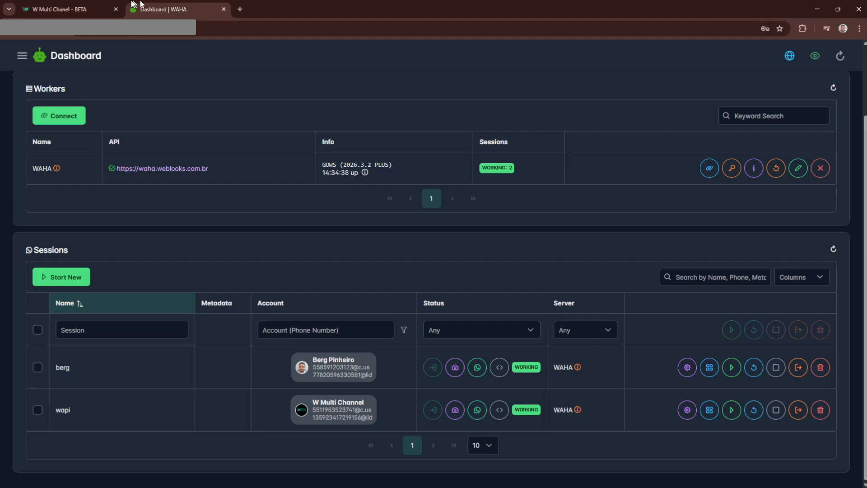
{"action": "left_click", "coordinate": [60, 9]}
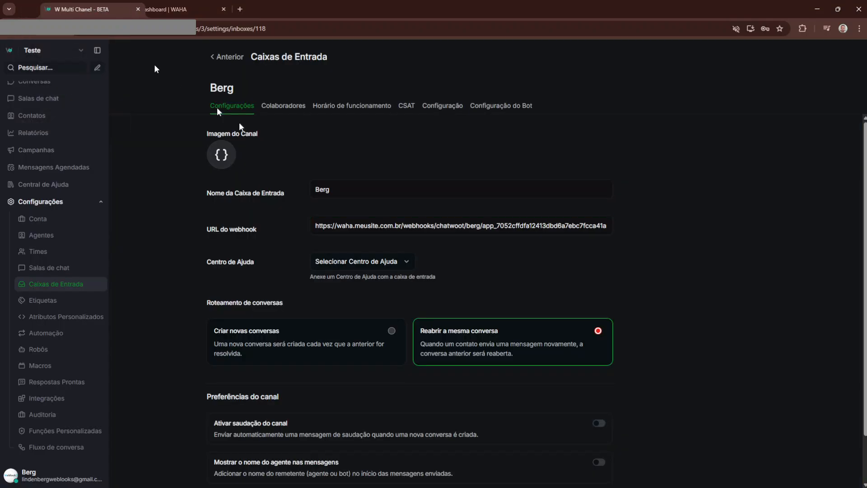
Open the unassigned Integração WhatsApp conversation in the API inbox and examine its contact identifier and session status messages
{"action": "key", "text": "ctrl+w"}
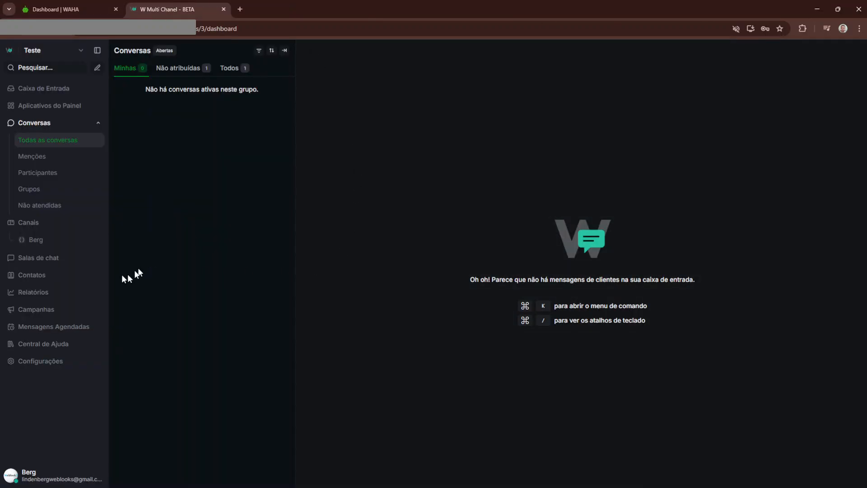
{"action": "left_click", "coordinate": [53, 245]}
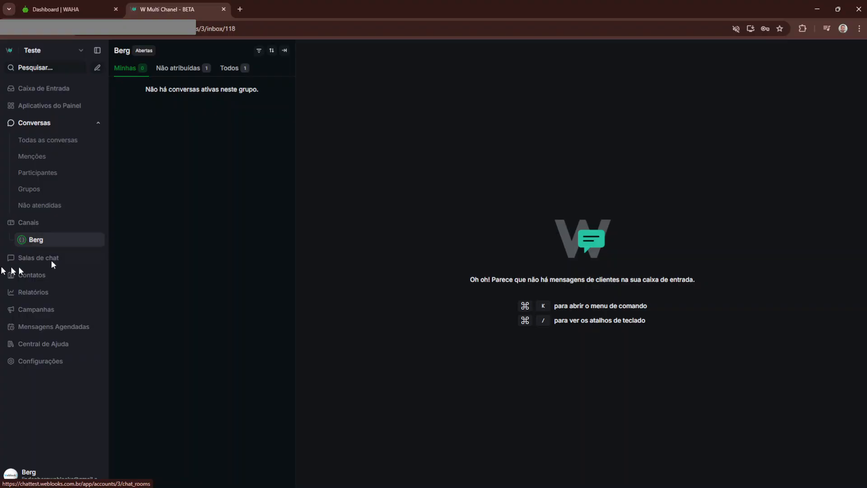
{"action": "left_click", "coordinate": [193, 68]}
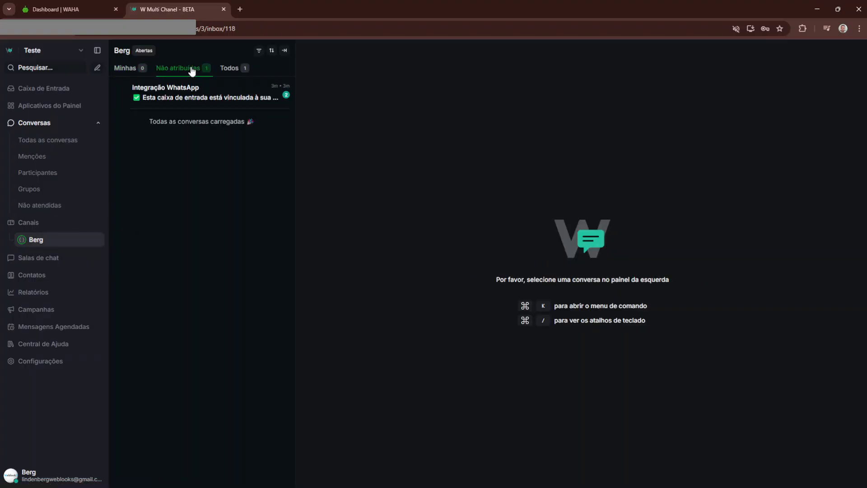
{"action": "left_click", "coordinate": [185, 98]}
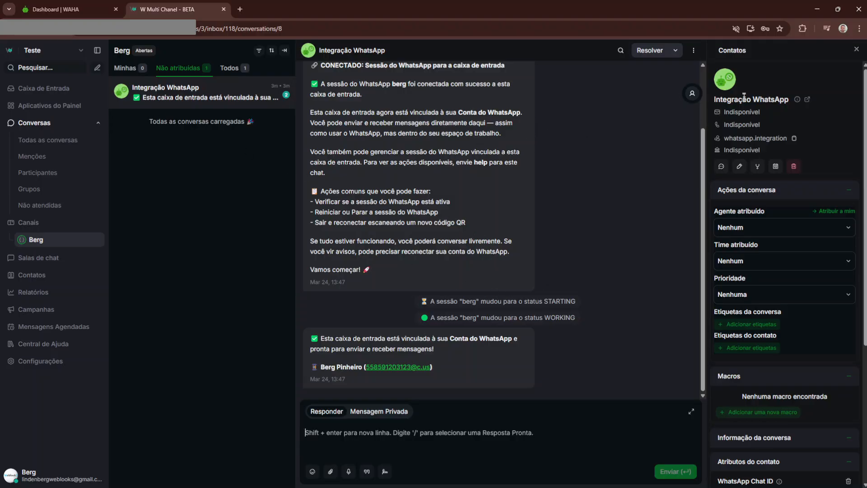
{"action": "left_click_drag", "start_coordinate": [725, 139], "coordinate": [783, 140]}
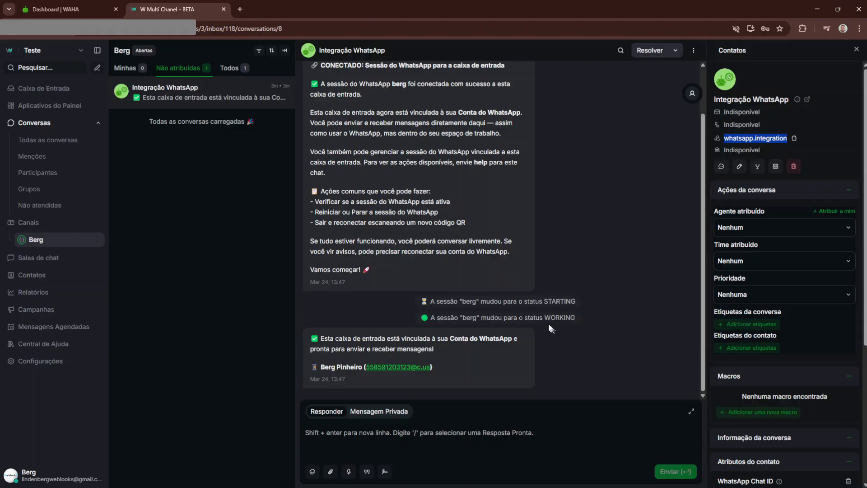
{"action": "left_click_drag", "start_coordinate": [544, 317], "coordinate": [582, 319]}
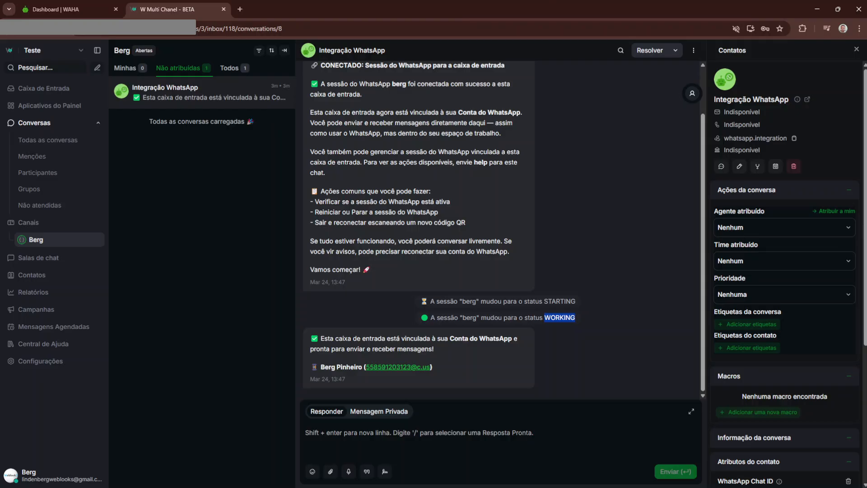
Open the Weblooks conversation among the inbox's own assigned conversations and examine the received WhatsApp message and its sender name
{"action": "key", "text": "alt+Tab"}
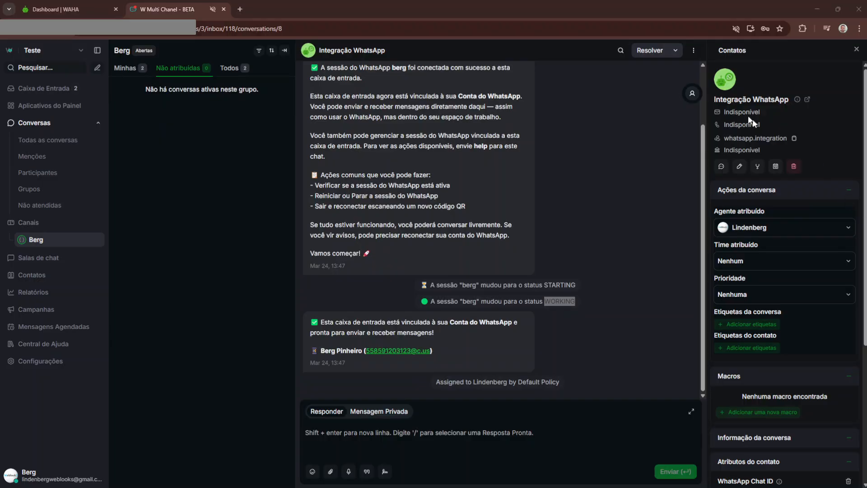
{"action": "left_click", "coordinate": [126, 69]}
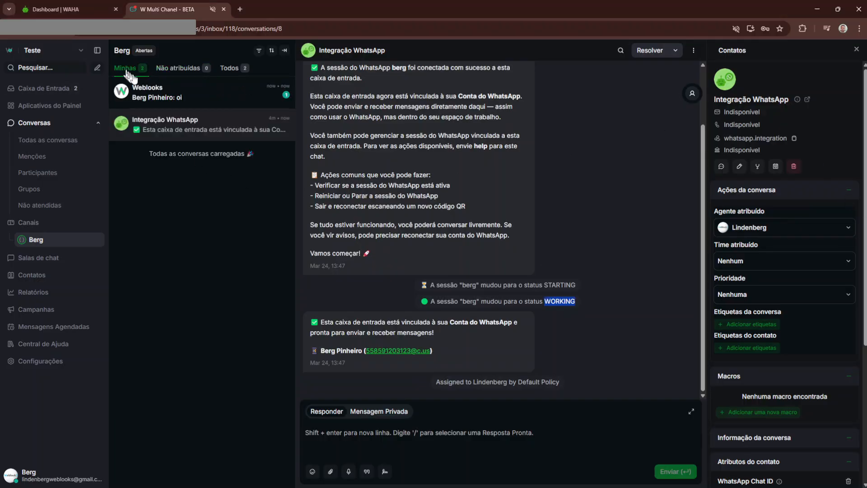
{"action": "left_click", "coordinate": [174, 96]}
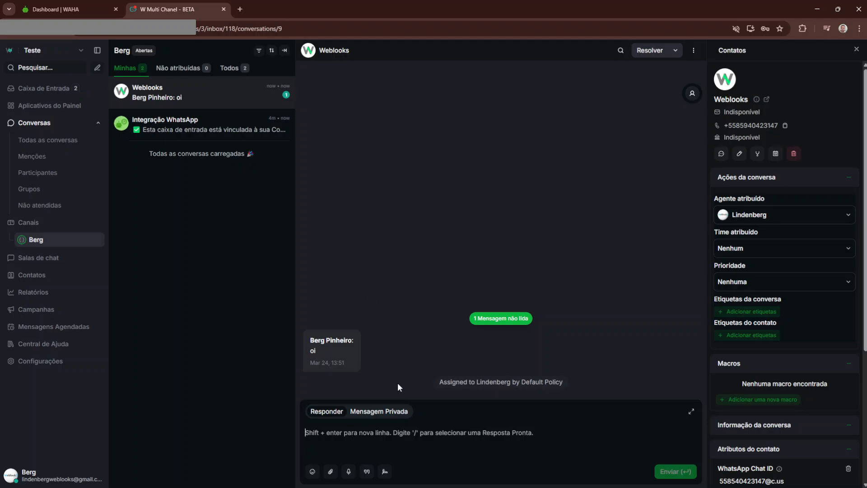
{"action": "mouse_move", "coordinate": [311, 341]}
{"action": "left_mouse_down"}
{"action": "mouse_move", "coordinate": [355, 341]}
{"action": "mouse_move", "coordinate": [321, 352]}
{"action": "left_mouse_up"}
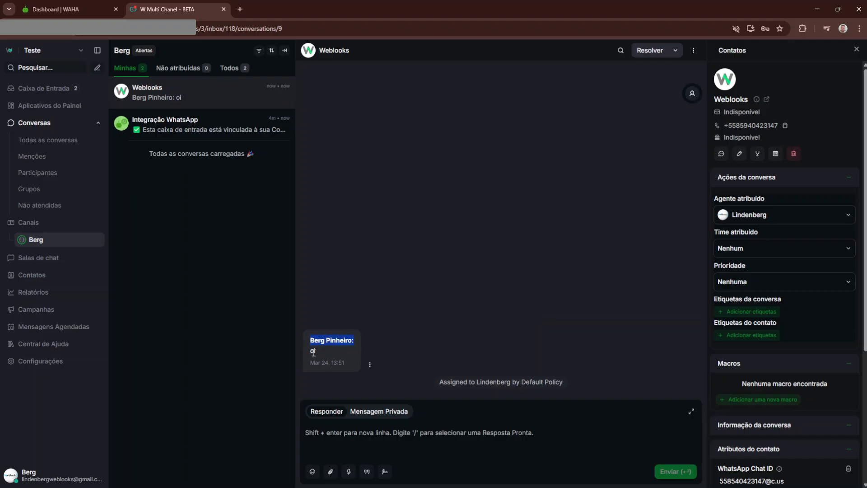
{"action": "double_click", "coordinate": [311, 352]}
Send the reply "oi" in the Weblooks conversation and check the contact's answer
{"action": "left_click", "coordinate": [463, 433]}
{"action": "type", "text": "oi"}
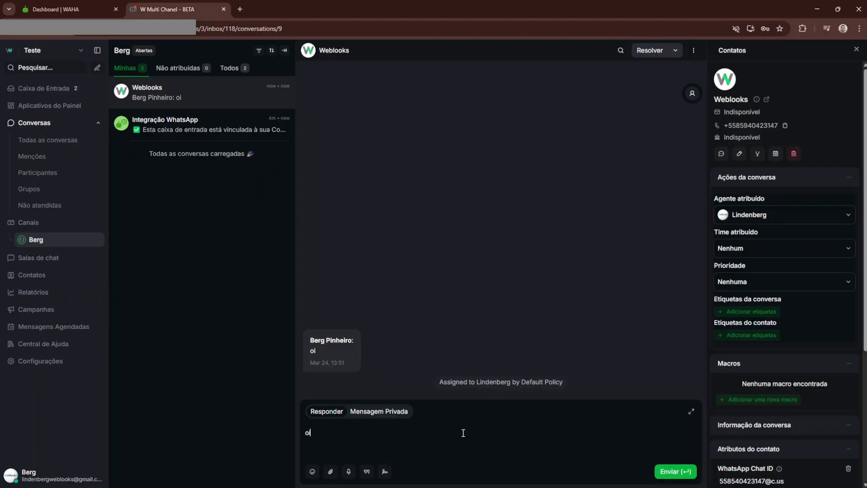
{"action": "key", "text": "Return"}
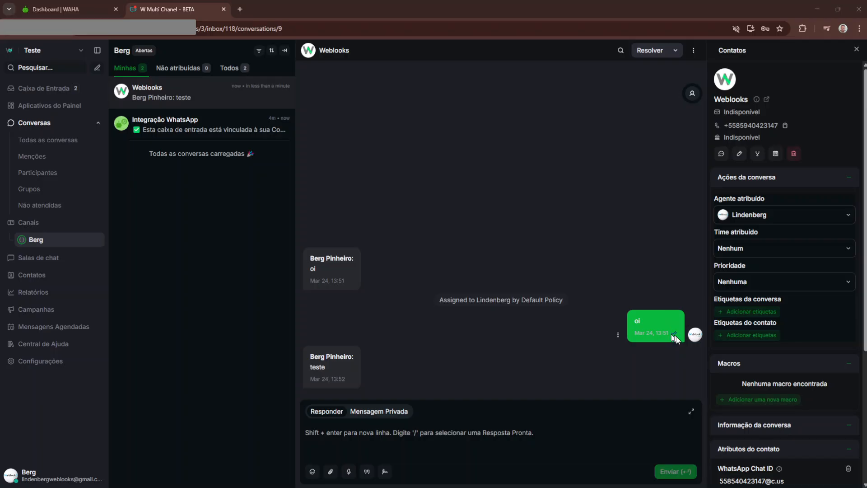
{"action": "left_click_drag", "start_coordinate": [329, 368], "coordinate": [309, 368]}
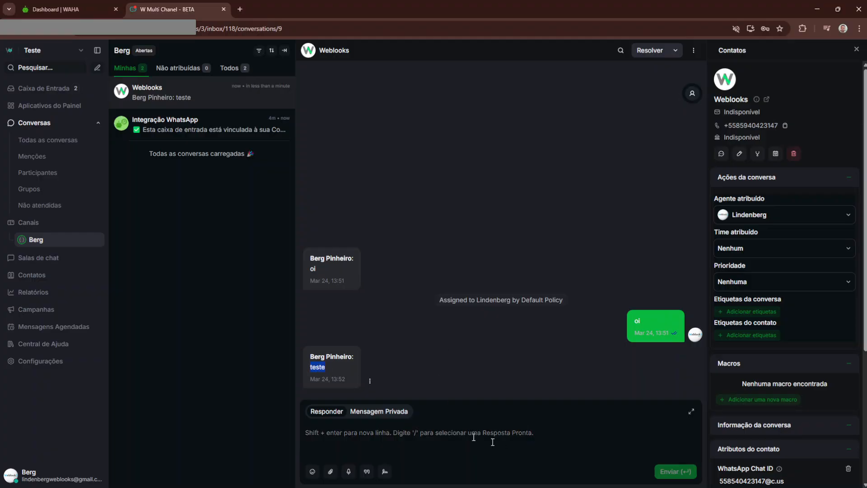